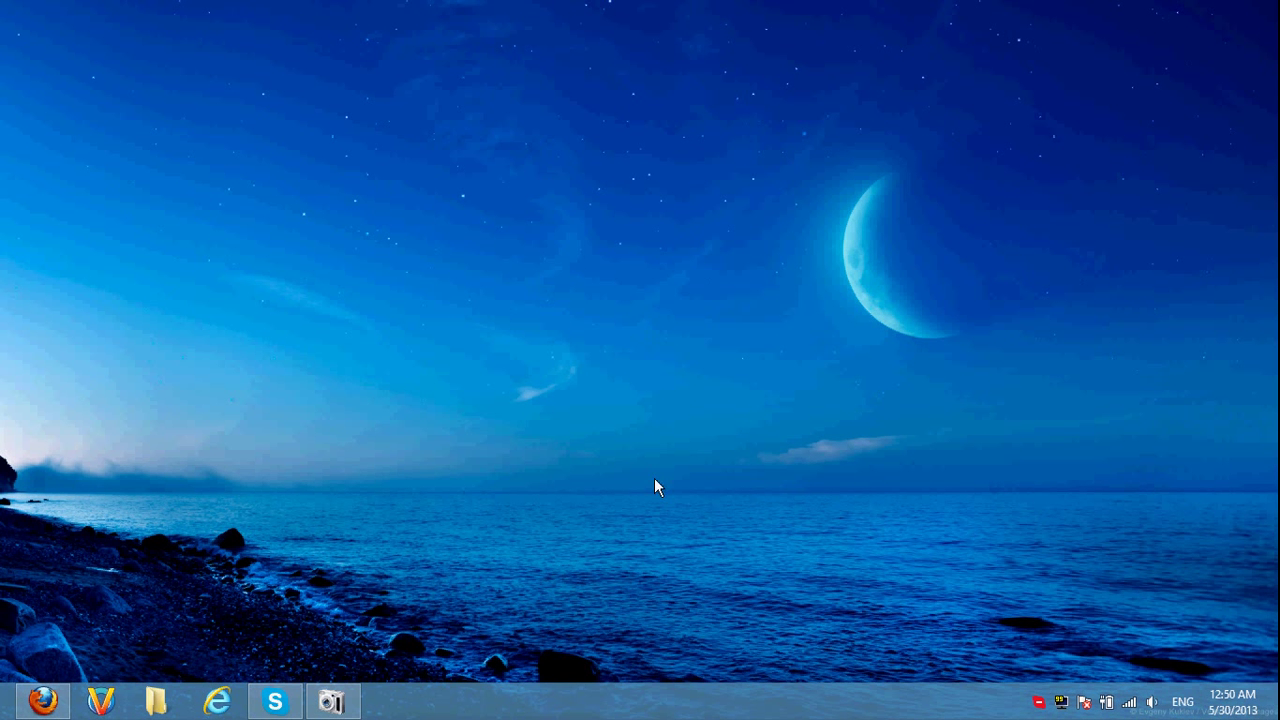
Open File Explorer at the %appdata%\onverse\onverse folder
{"action": "left_click", "coordinate": [158, 702]}
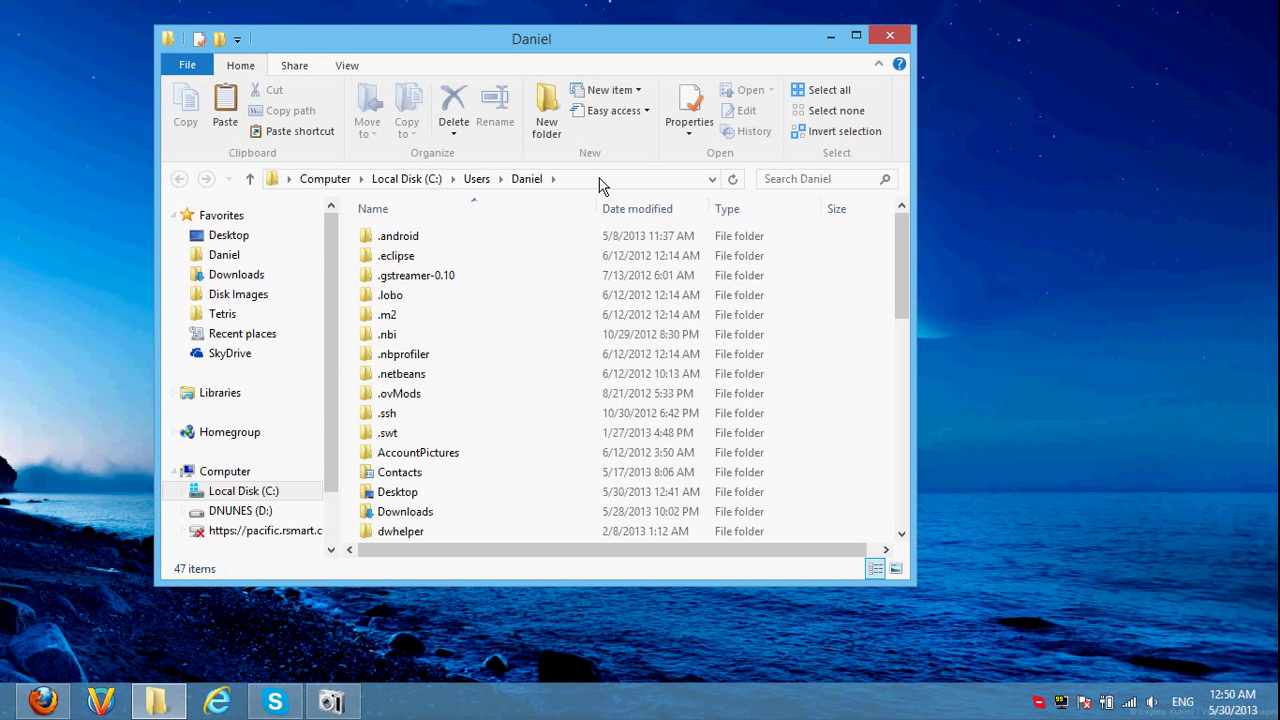
{"action": "left_click", "coordinate": [600, 180]}
{"action": "type", "text": "%"}
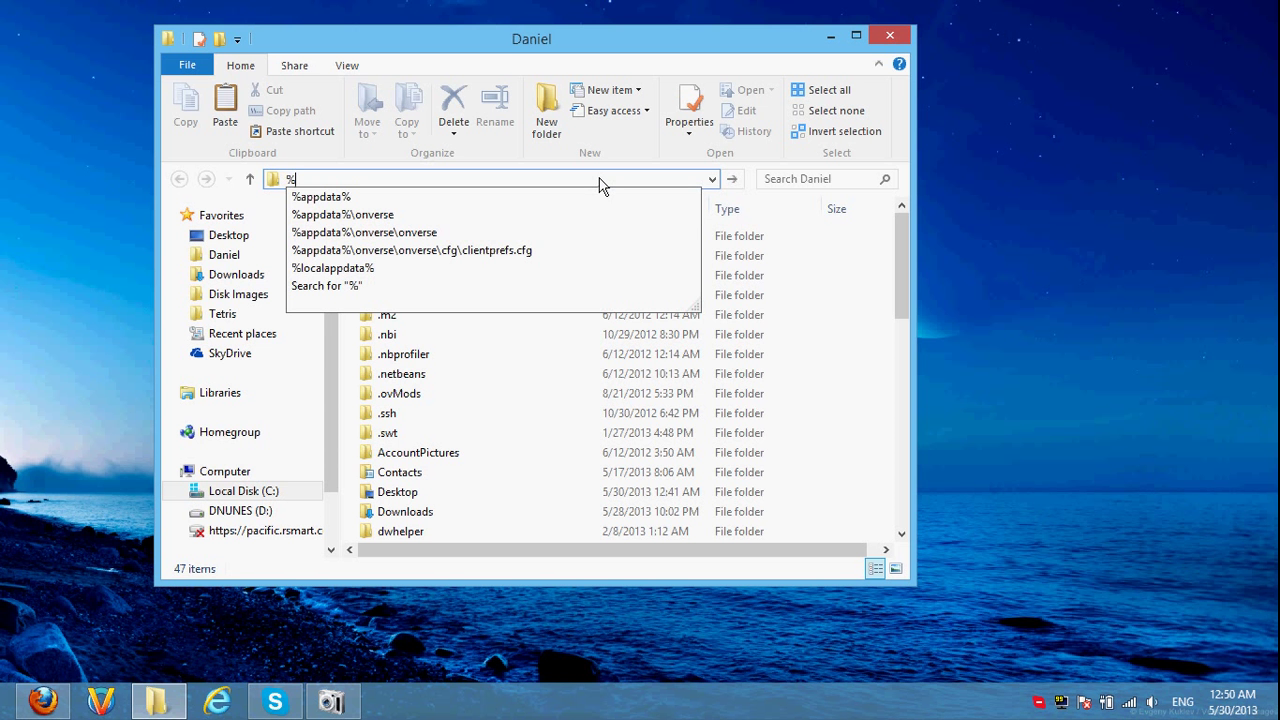
{"action": "key", "text": "Down"}
{"action": "key", "text": "Down"}
{"action": "key", "text": "Down"}
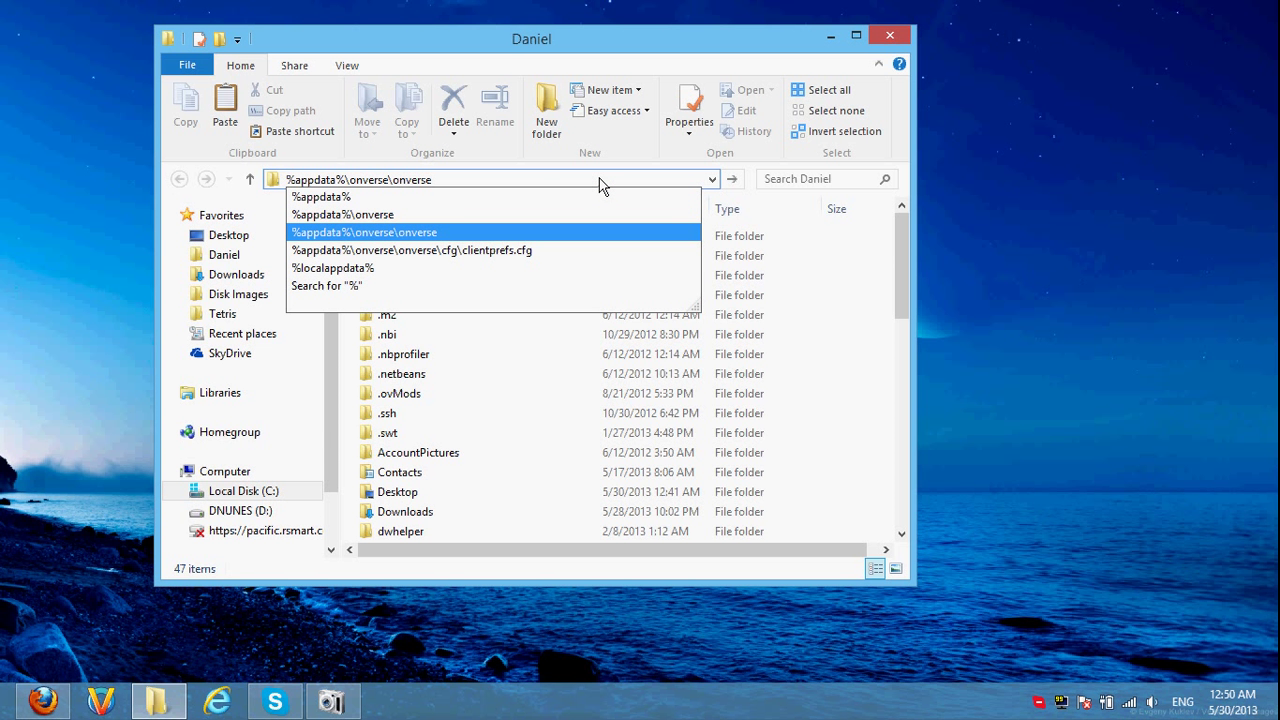
{"action": "key", "text": "Return"}
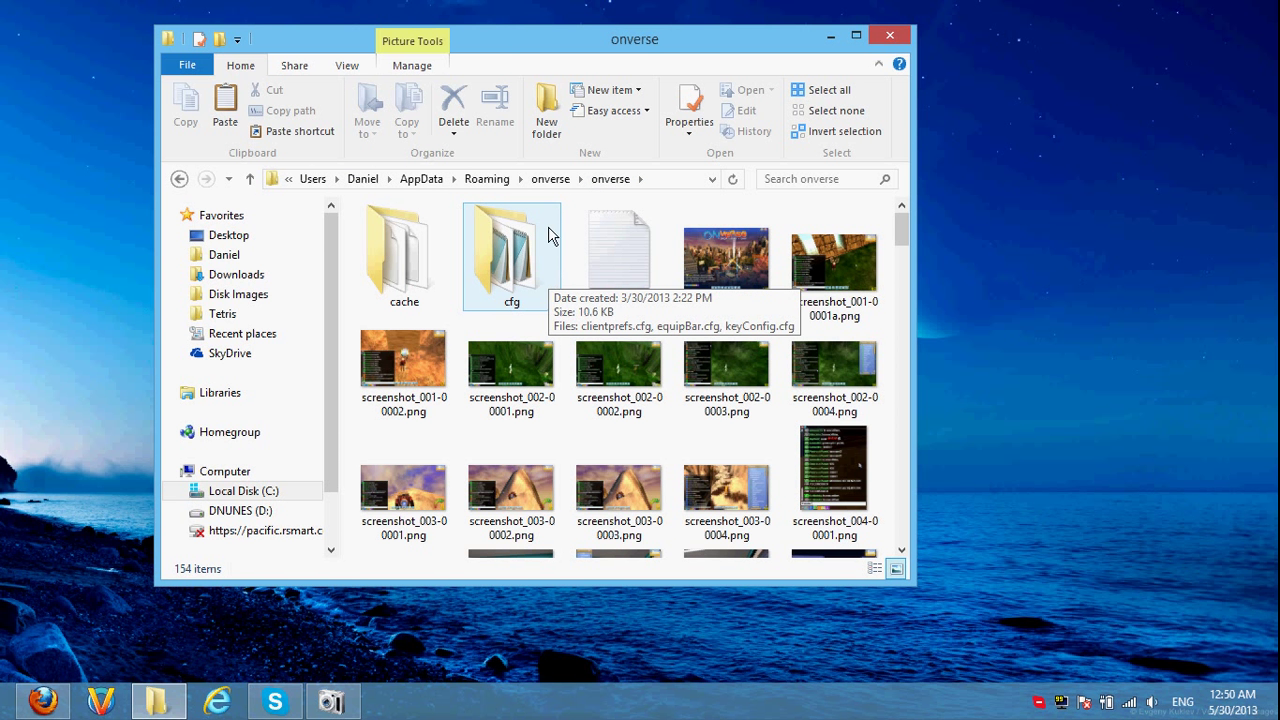
Create an 'onverse' folder with a 'data' folder inside it, then return to onverse\onverse
{"action": "left_click", "coordinate": [548, 112]}
{"action": "type", "text": "onverse"}
{"action": "key", "text": "Return"}
{"action": "key", "text": "Return"}
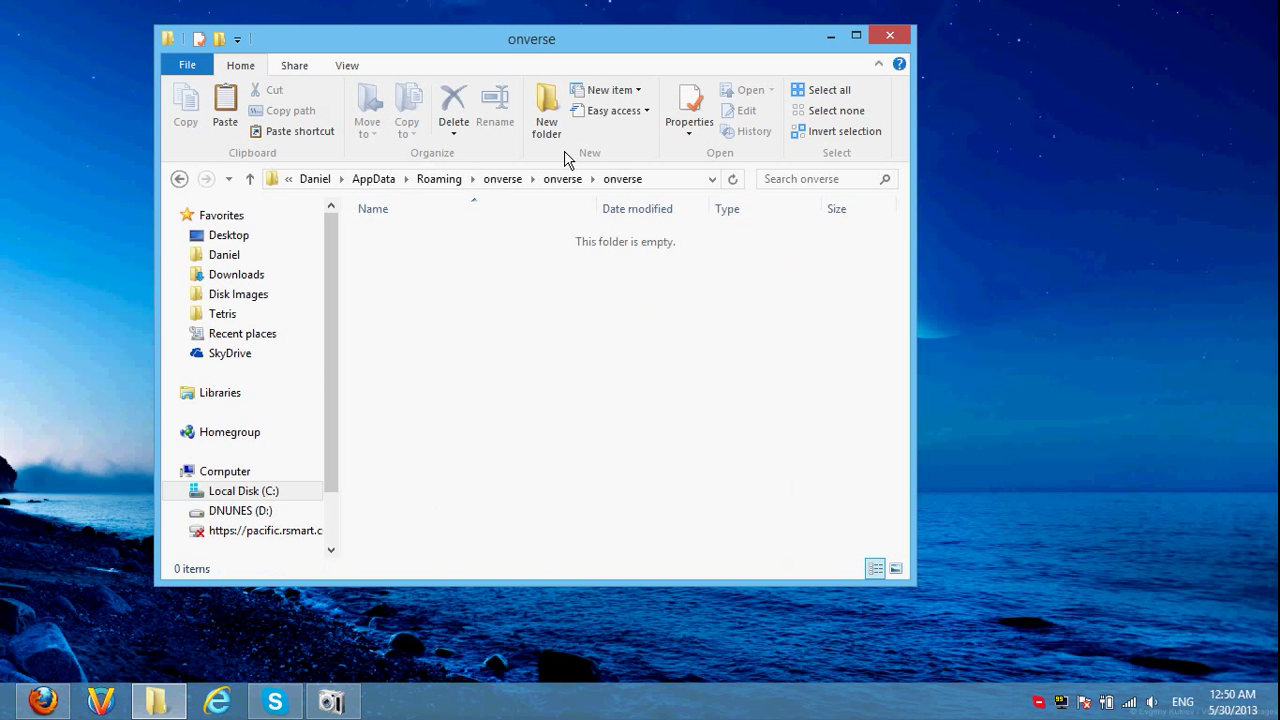
{"action": "left_click", "coordinate": [548, 125]}
{"action": "type", "text": "data"}
{"action": "key", "text": "Return"}
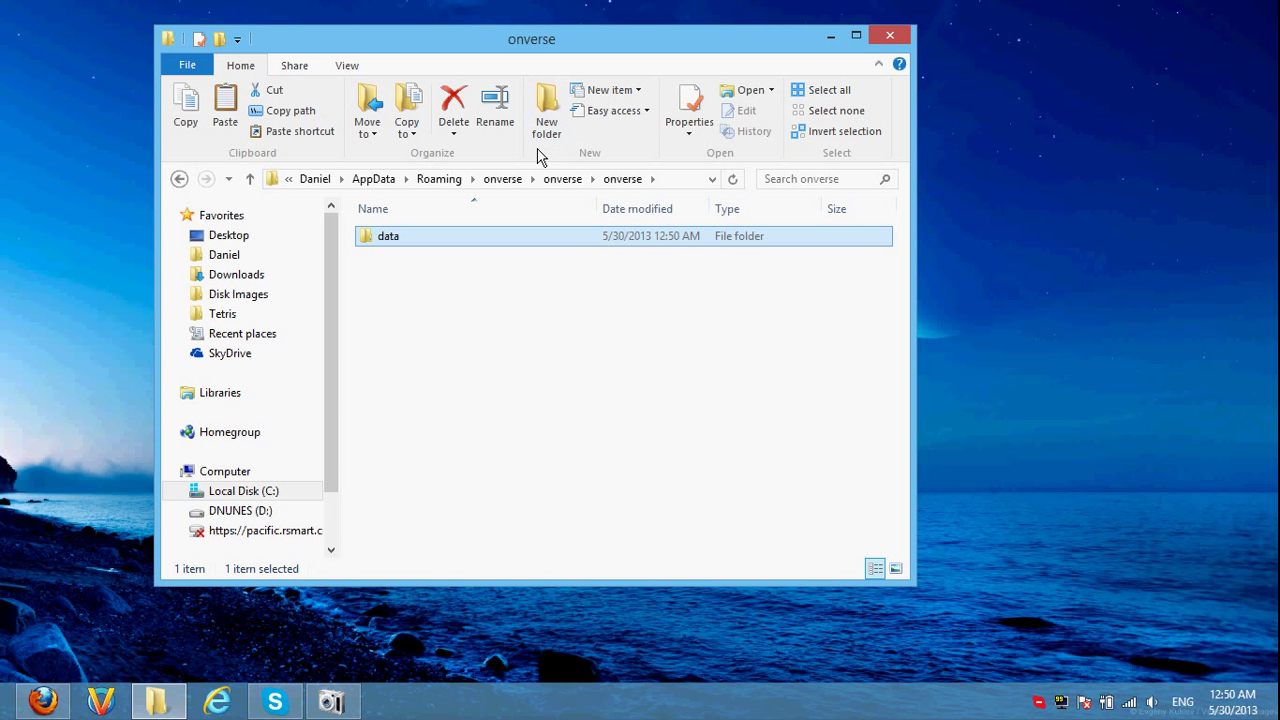
{"action": "left_click", "coordinate": [562, 179]}
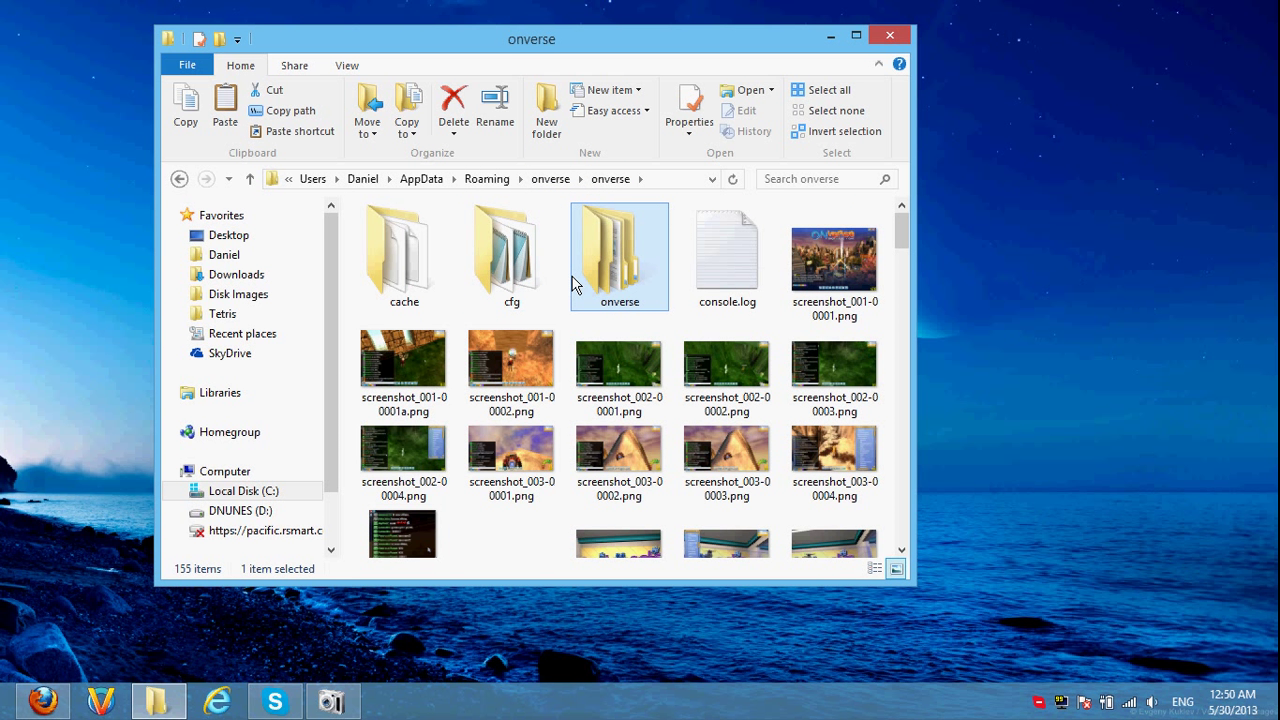
Open a second Explorer window at C:\Program Files (x86)\Onverse
{"action": "middle_click", "coordinate": [156, 700]}
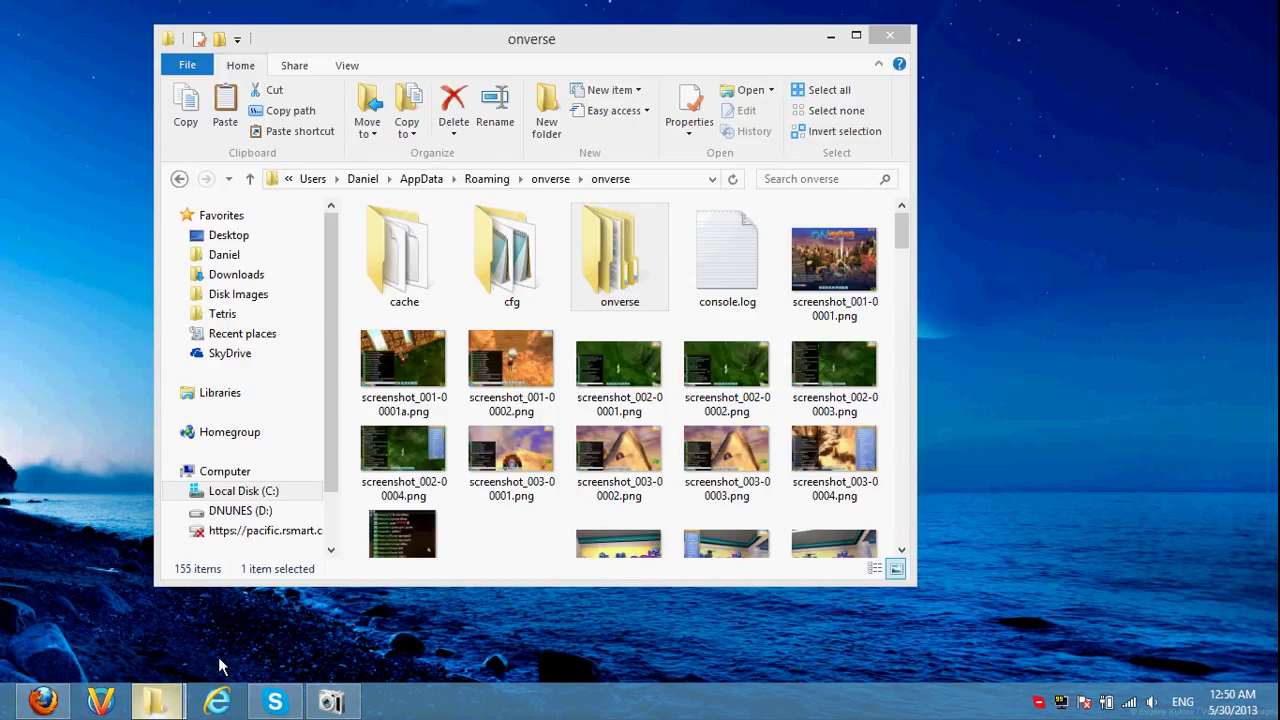
{"action": "left_click", "coordinate": [610, 206]}
{"action": "key", "text": "Down"}
{"action": "key", "text": "Down"}
{"action": "key", "text": "Down"}
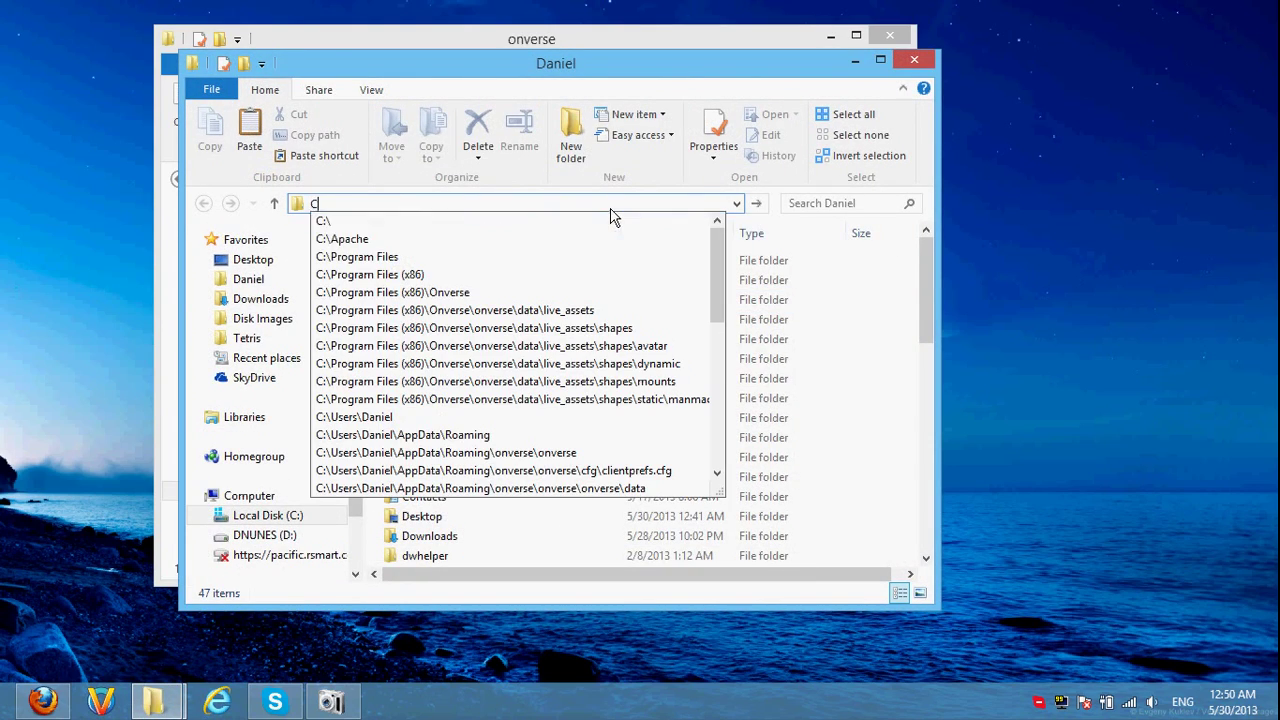
{"action": "key", "text": "Down"}
{"action": "key", "text": "Down"}
{"action": "key", "text": "Return"}
Snap the install folder left and the AppData folder right, then select cache and cfg
{"action": "left_click_drag", "start_coordinate": [600, 71], "coordinate": [2, 66]}
{"action": "left_click_drag", "start_coordinate": [715, 48], "coordinate": [1278, 48]}
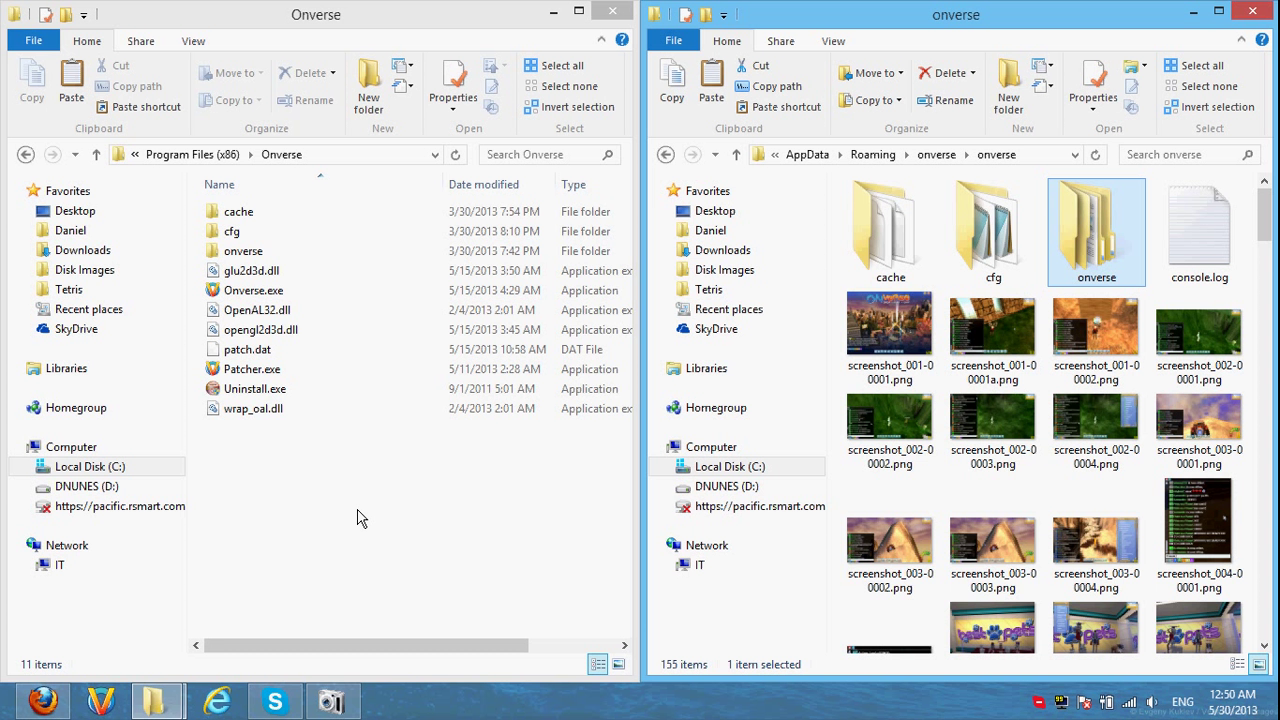
{"action": "left_click", "coordinate": [261, 214]}
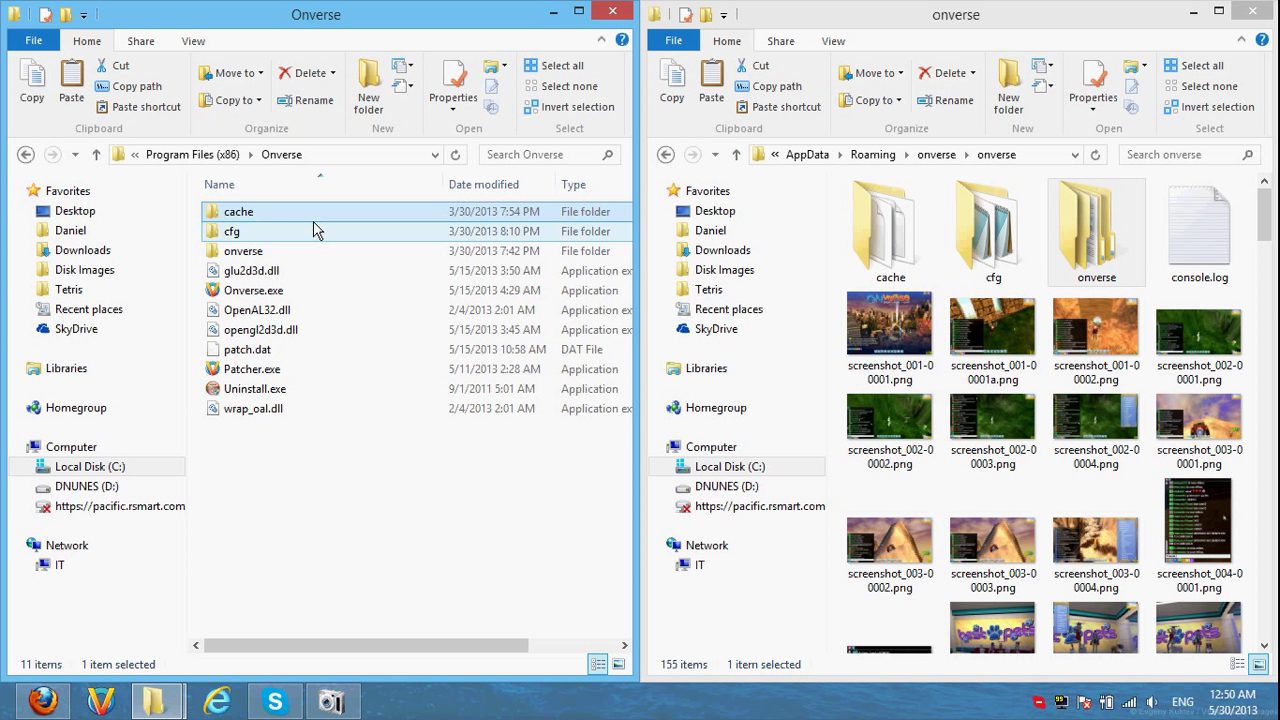
{"action": "left_click", "coordinate": [588, 232]}
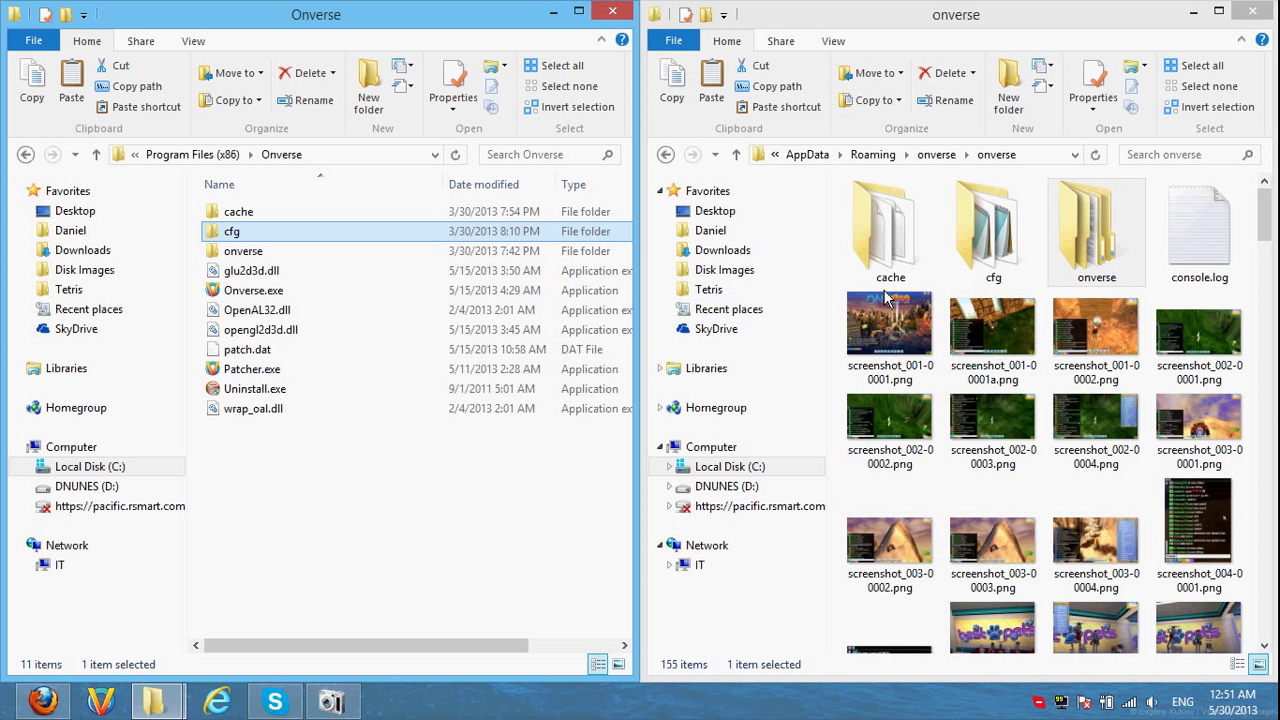
Open onverse\data in both windows and copy live_assets from the install copy
{"action": "double_click", "coordinate": [1081, 243]}
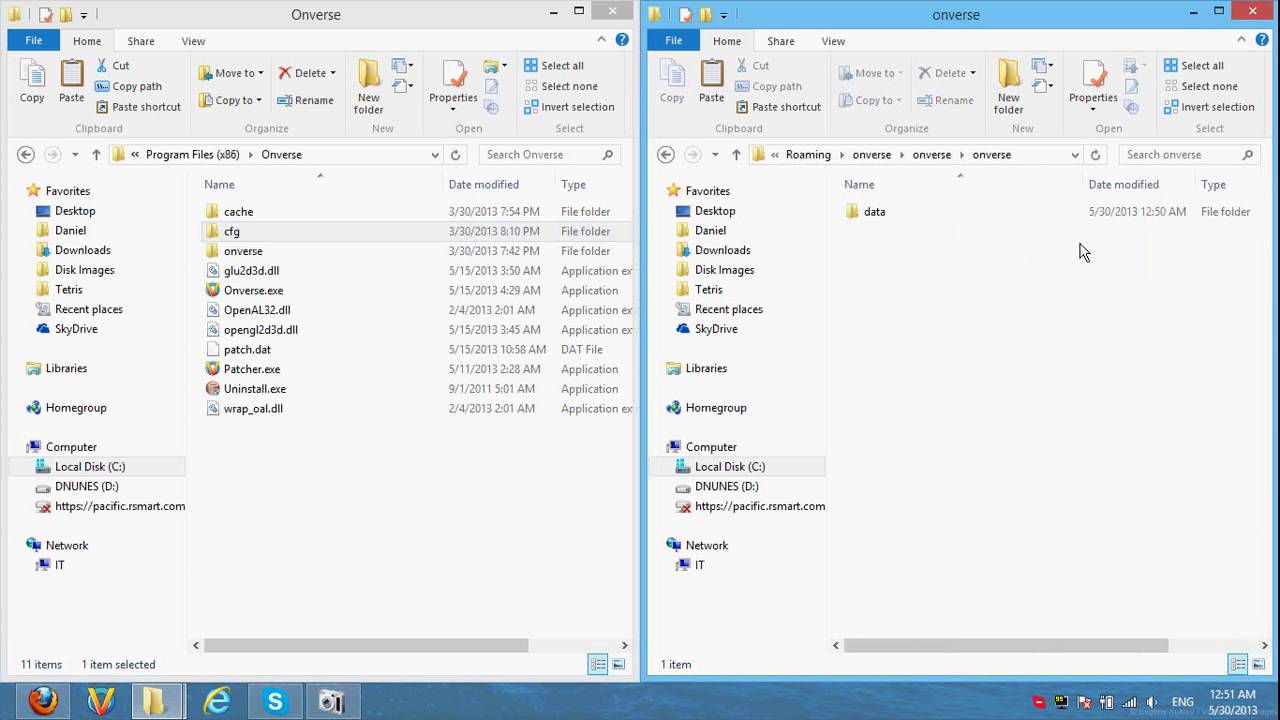
{"action": "double_click", "coordinate": [451, 256]}
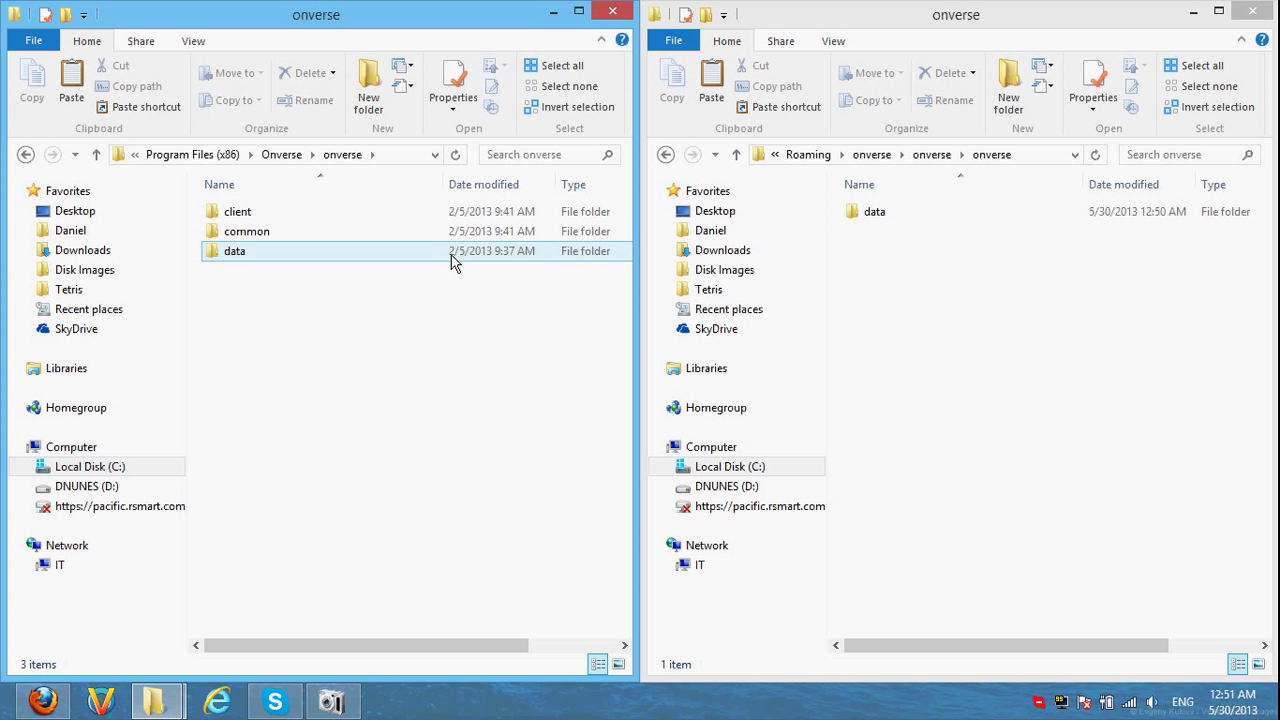
{"action": "double_click", "coordinate": [428, 257]}
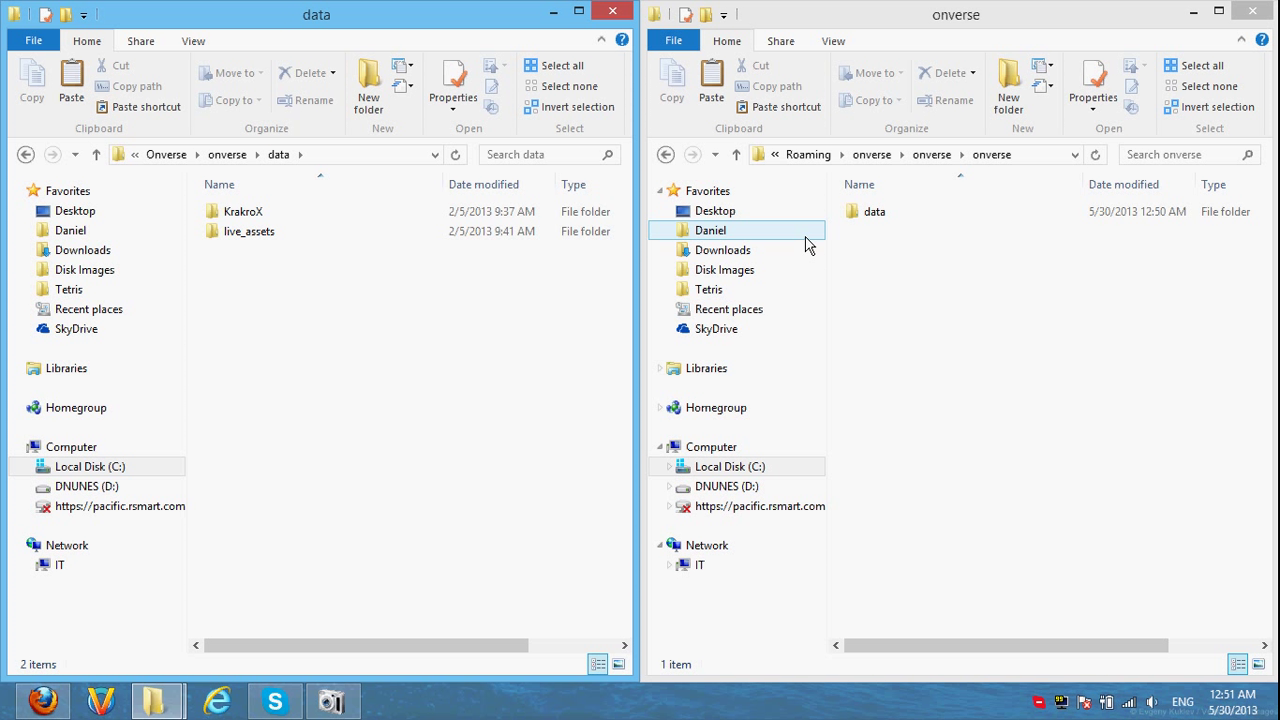
{"action": "left_click", "coordinate": [884, 214]}
{"action": "double_click", "coordinate": [886, 216]}
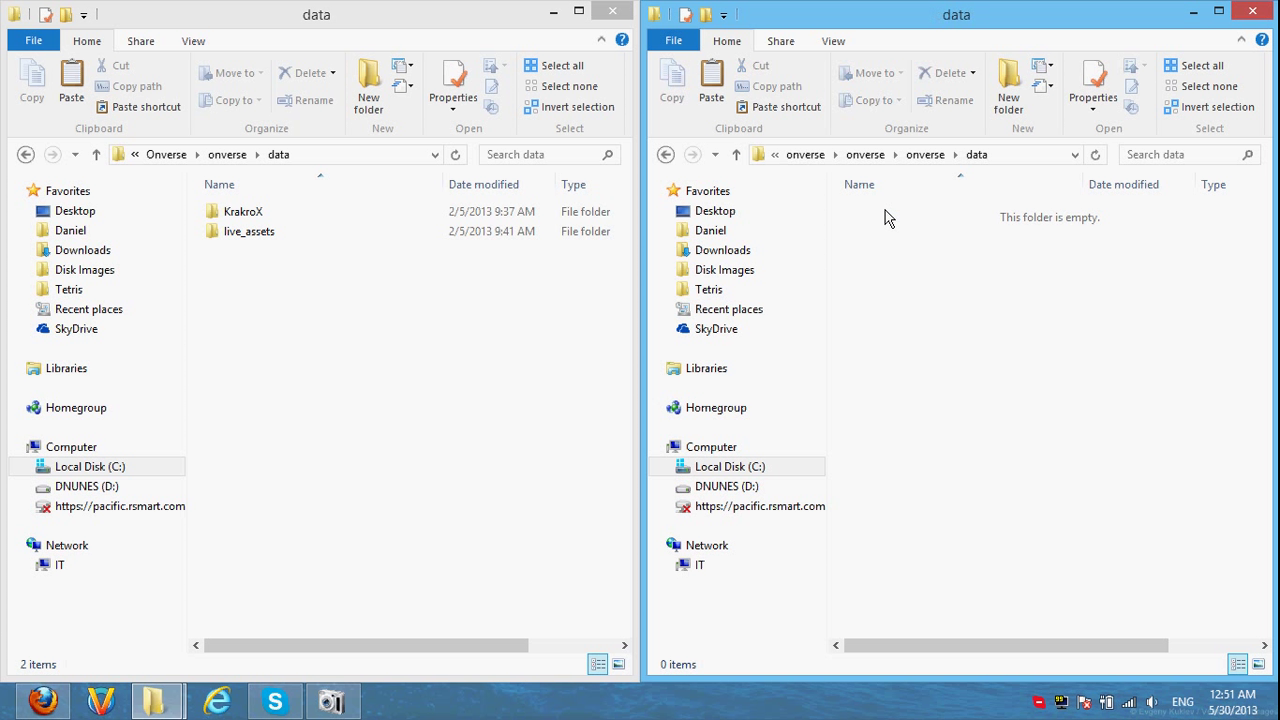
{"action": "left_click", "coordinate": [296, 245]}
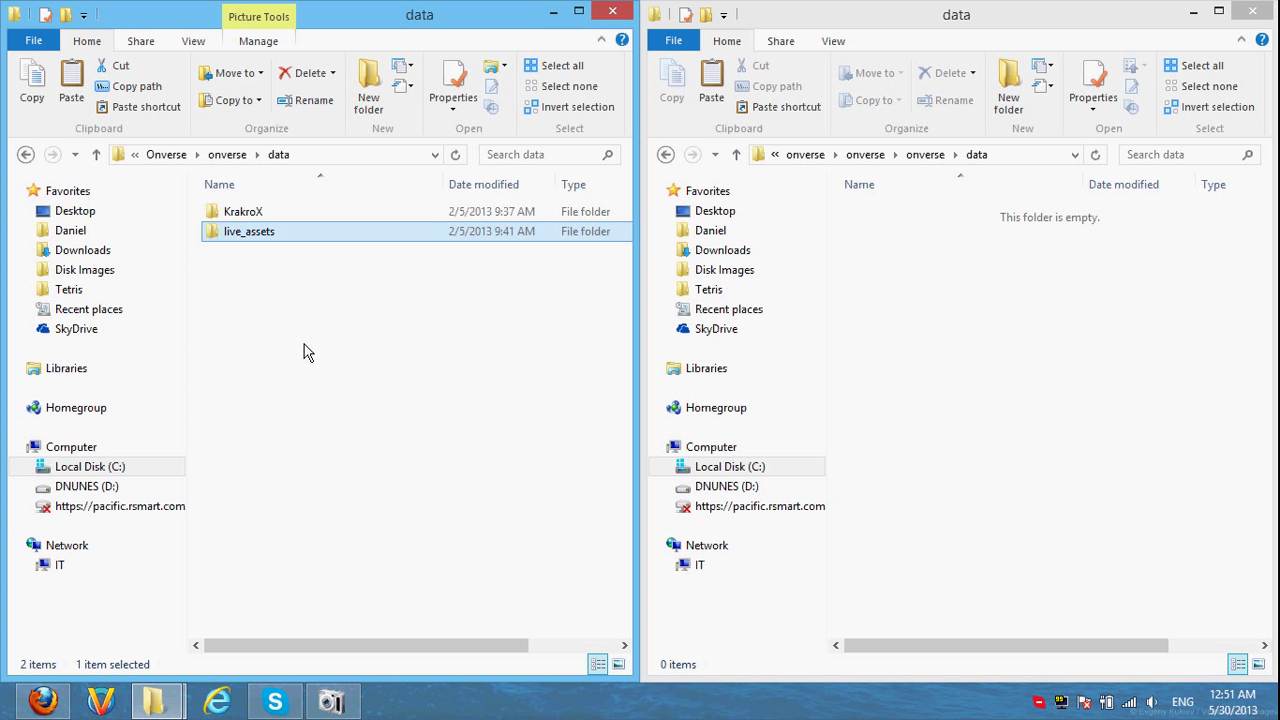
{"action": "left_click", "coordinate": [922, 318]}
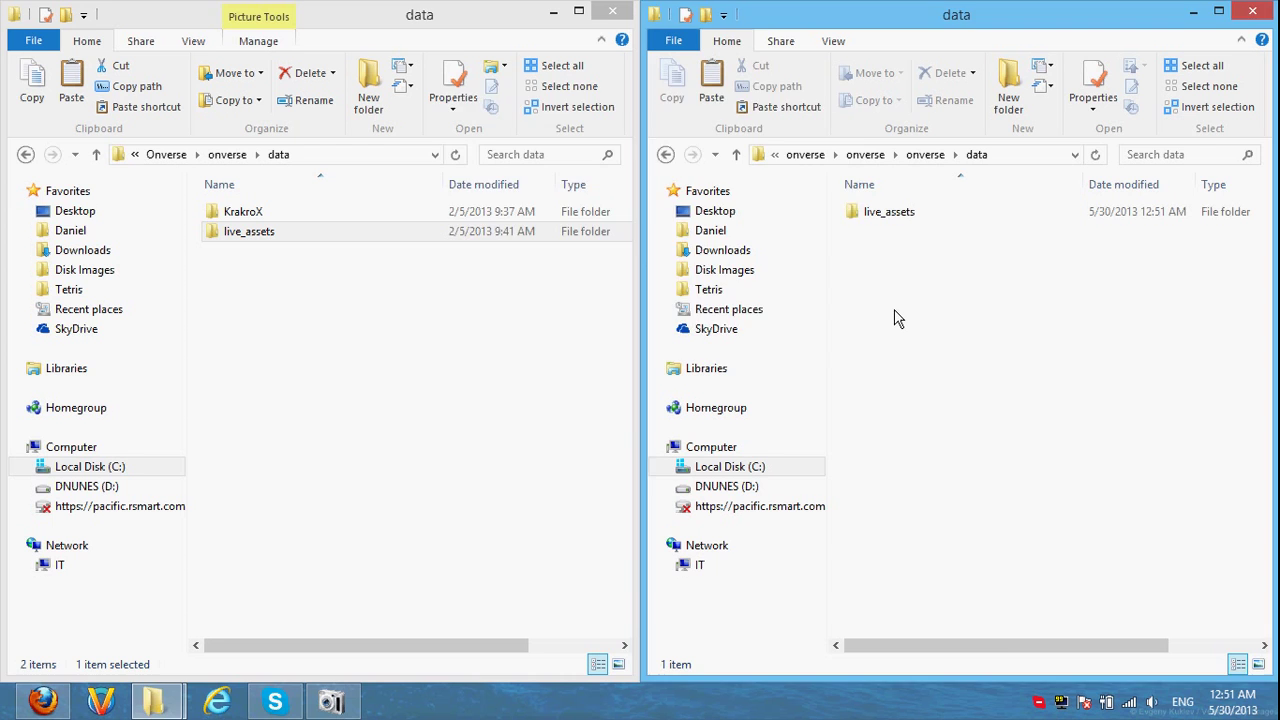
Paste live_assets into the new AppData data folder and open its engine subfolder
{"action": "key", "text": "ctrl+v"}
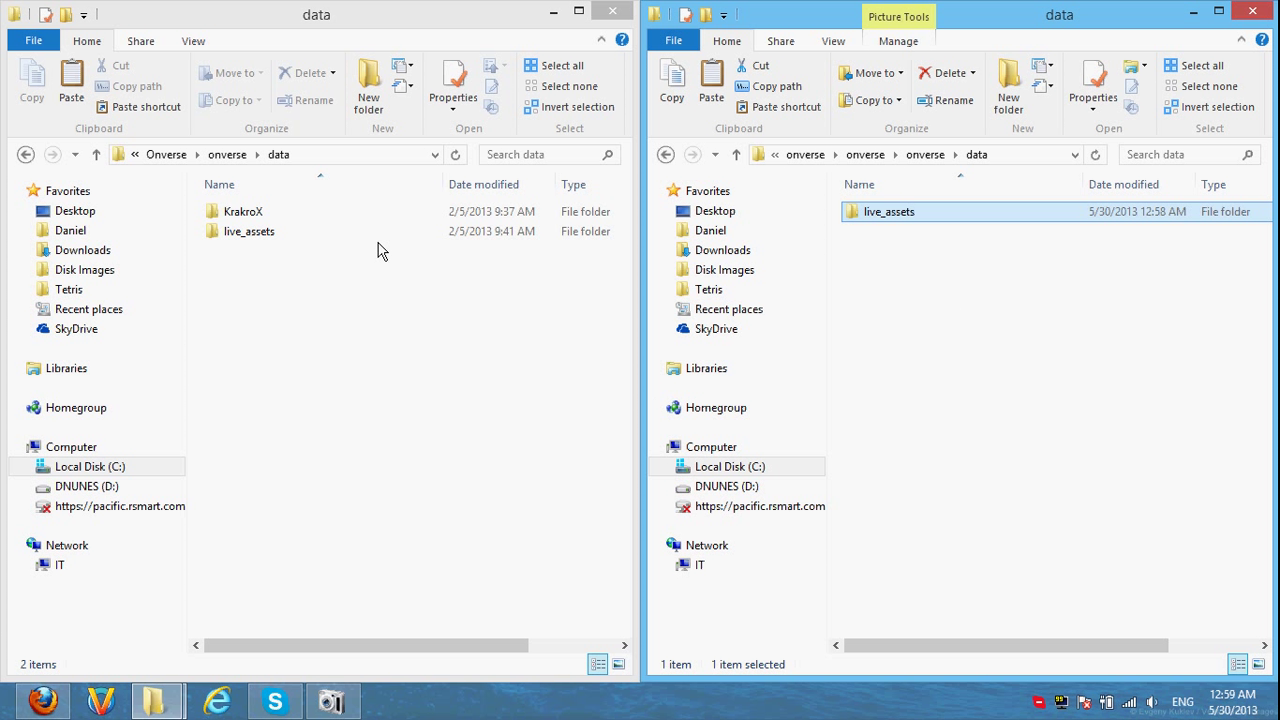
{"action": "double_click", "coordinate": [880, 228]}
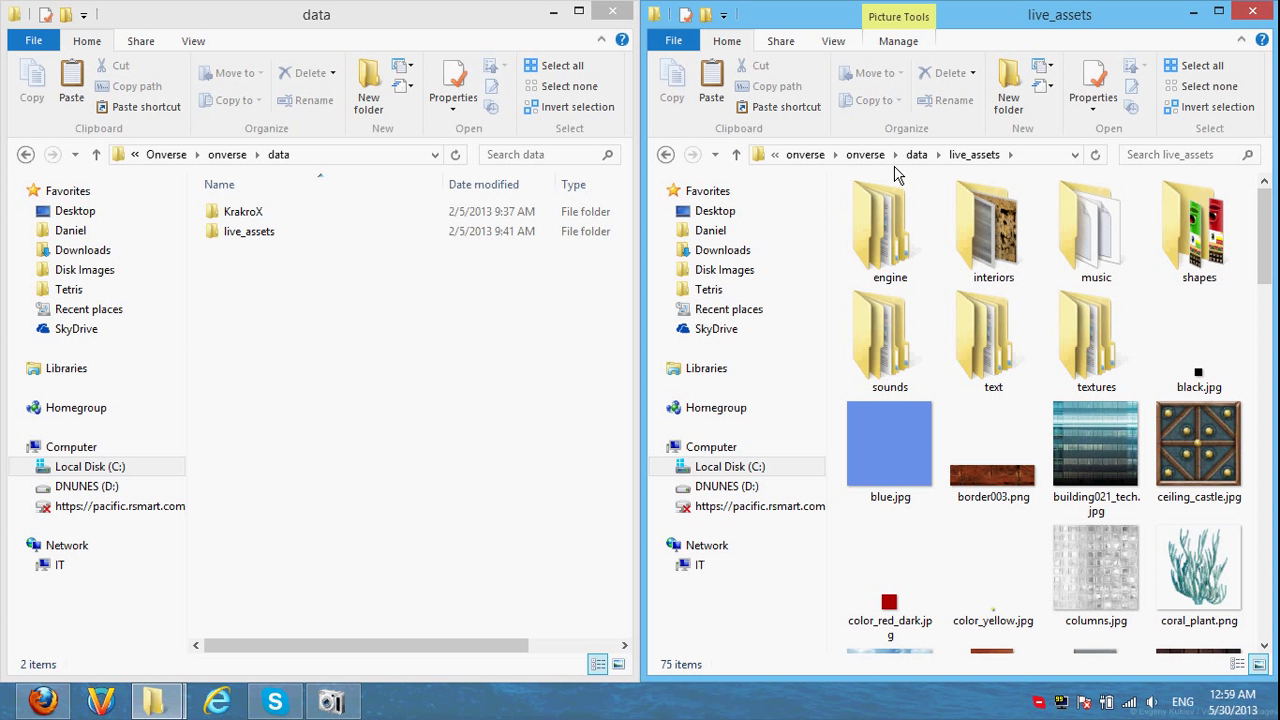
{"action": "double_click", "coordinate": [898, 222]}
Permanently delete the terrain folder from engine
{"action": "left_click", "coordinate": [898, 255]}
{"action": "key", "text": "shift+Delete"}
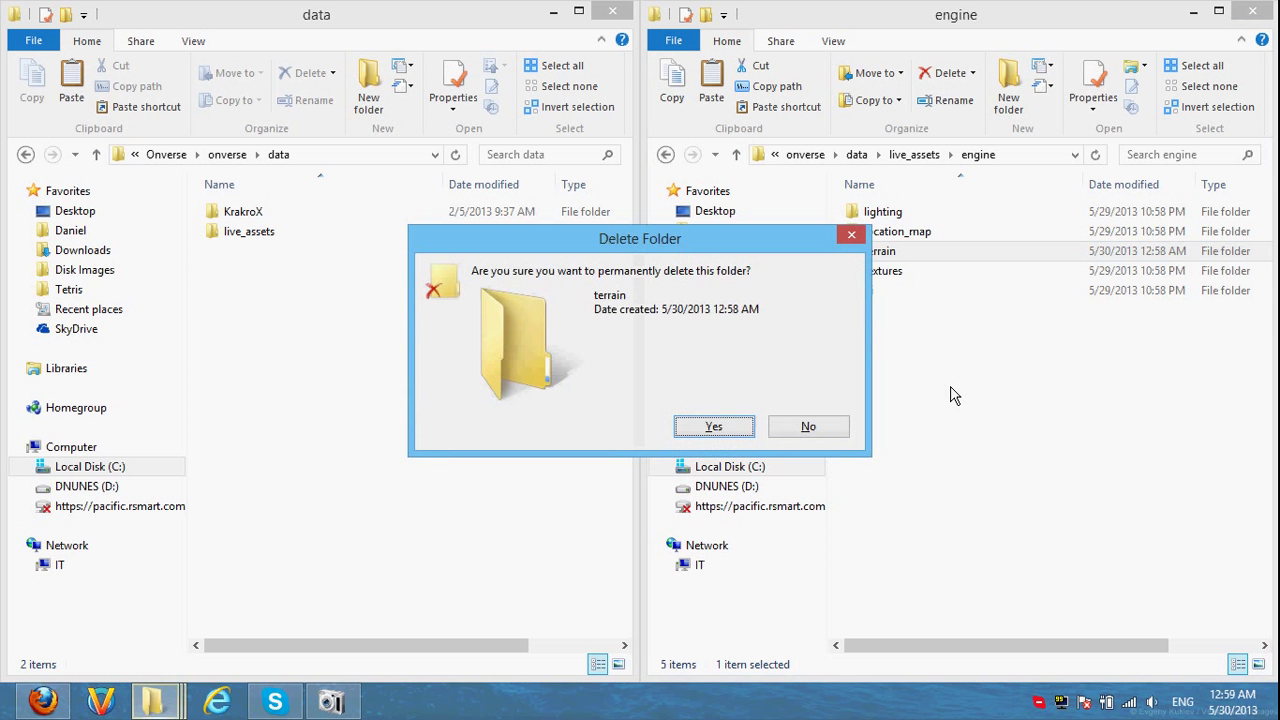
{"action": "key", "text": "Return"}
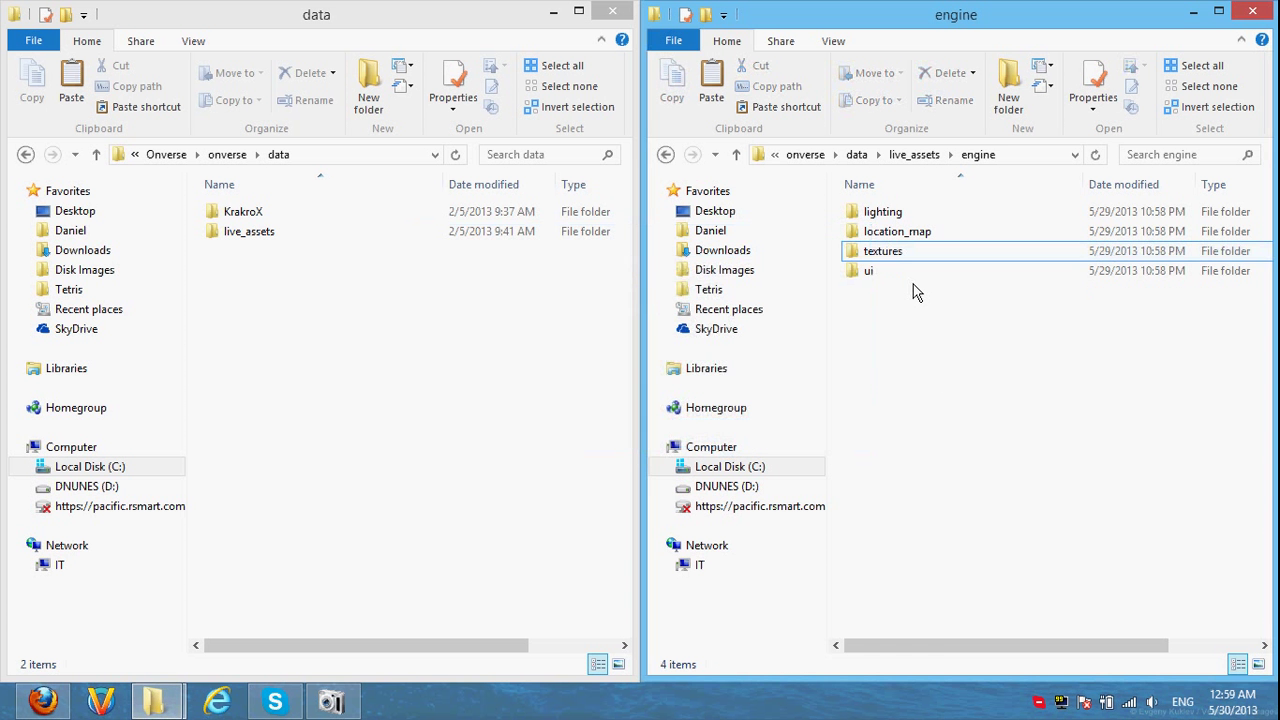
Browse interiors\forest_community, then delete the interiors folder from live_assets
{"action": "left_click", "coordinate": [666, 154]}
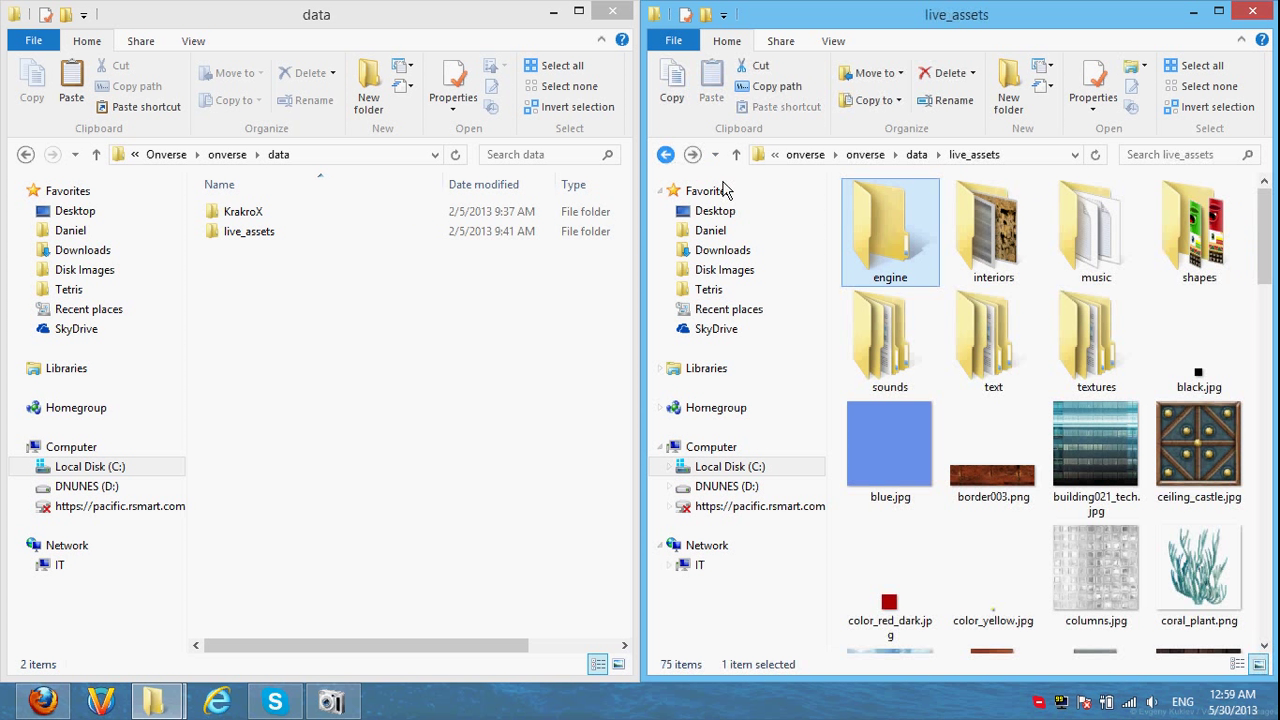
{"action": "left_click", "coordinate": [1022, 261]}
{"action": "double_click", "coordinate": [1022, 261]}
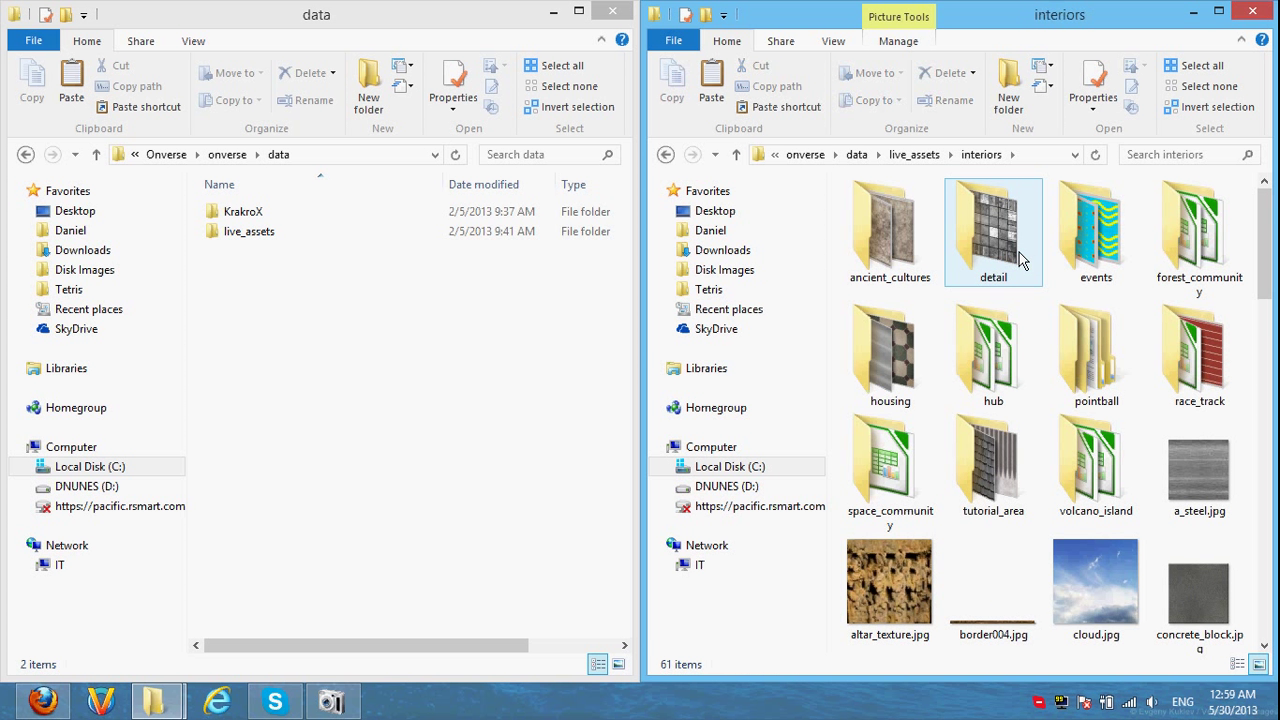
{"action": "double_click", "coordinate": [1186, 257]}
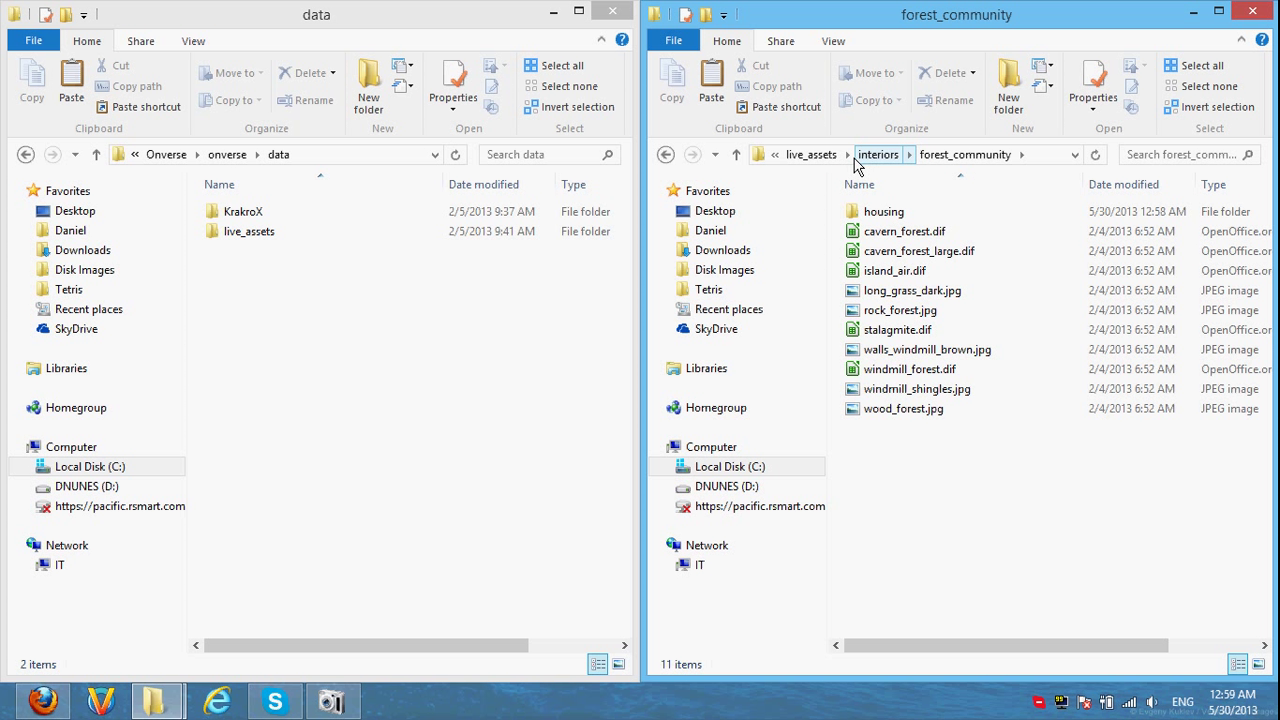
{"action": "left_click", "coordinate": [827, 156]}
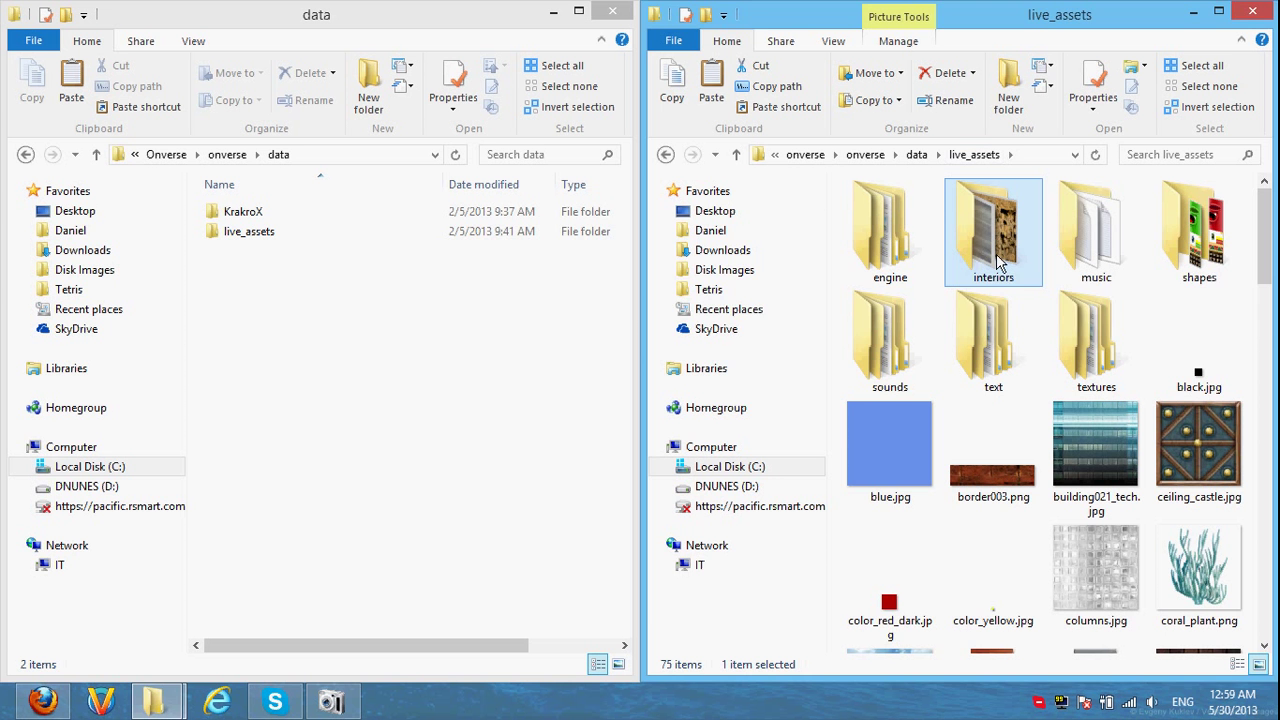
{"action": "key", "text": "shift+Delete"}
{"action": "key", "text": "Escape"}
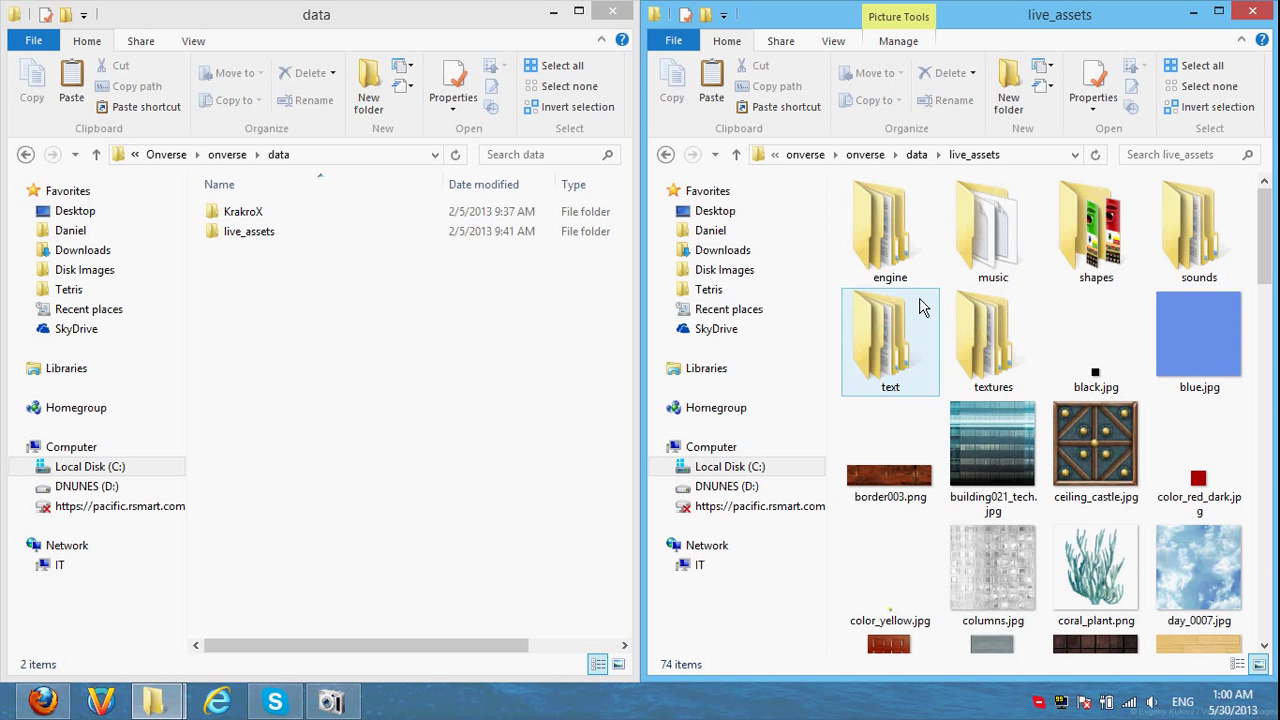
Open live_assets\shapes\pets\dogs on the right and select dog_beagle_leprechaun.dts
{"action": "double_click", "coordinate": [1118, 251]}
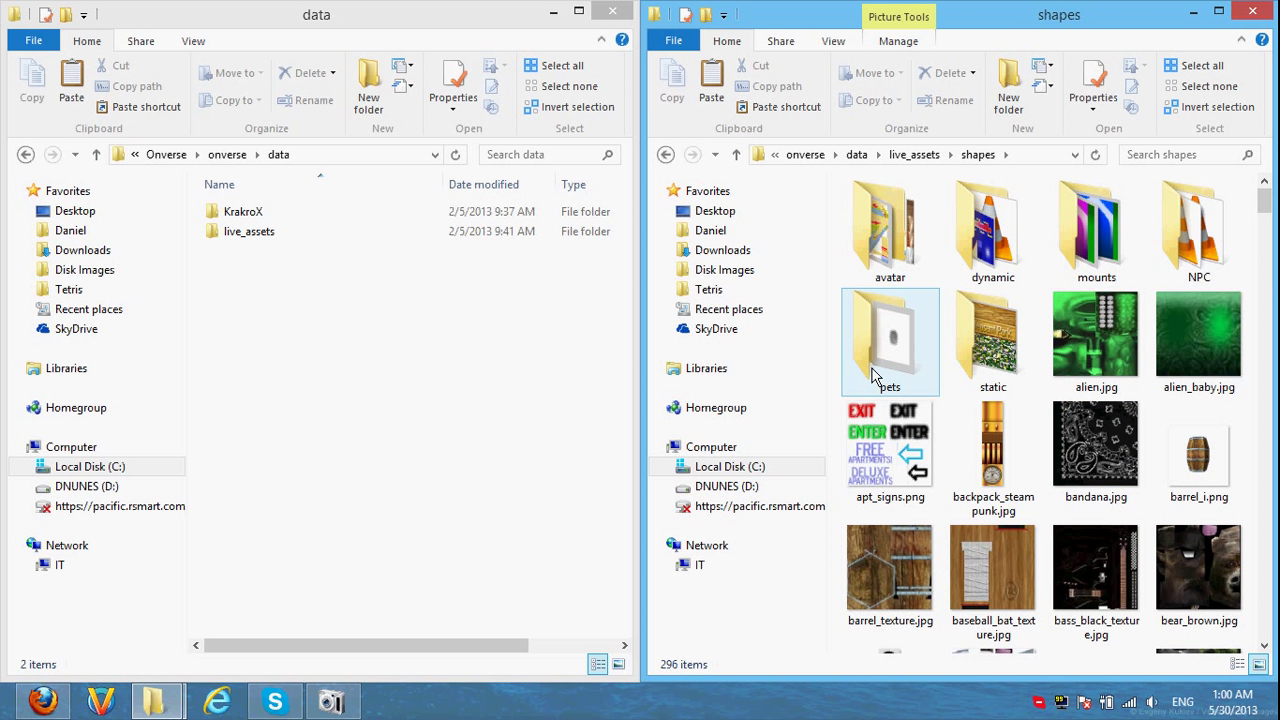
{"action": "double_click", "coordinate": [886, 360]}
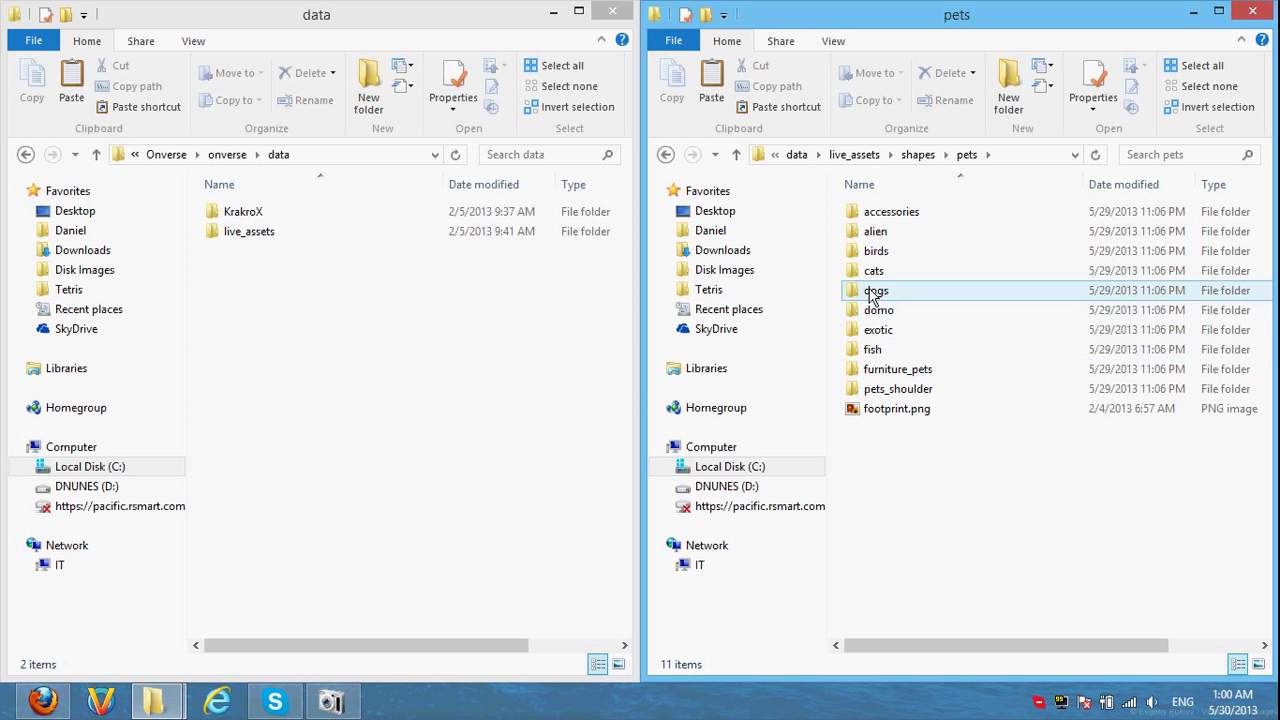
{"action": "double_click", "coordinate": [873, 290]}
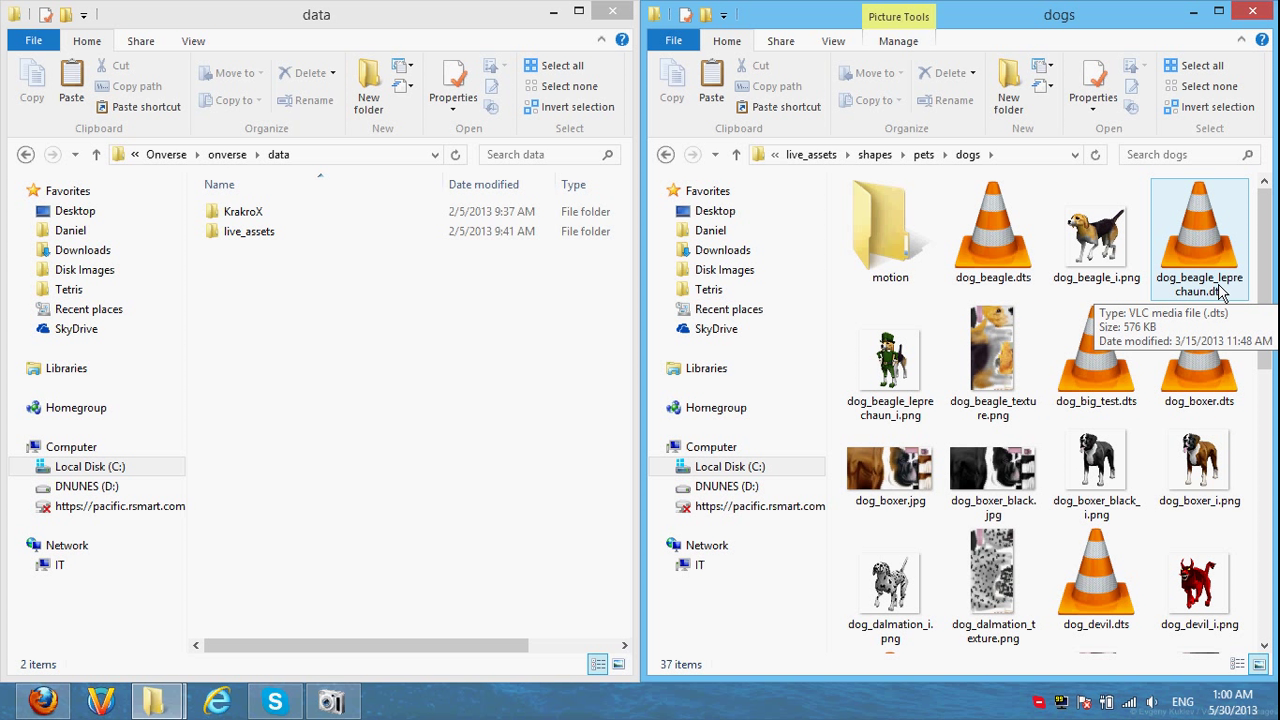
{"action": "left_click", "coordinate": [1210, 230]}
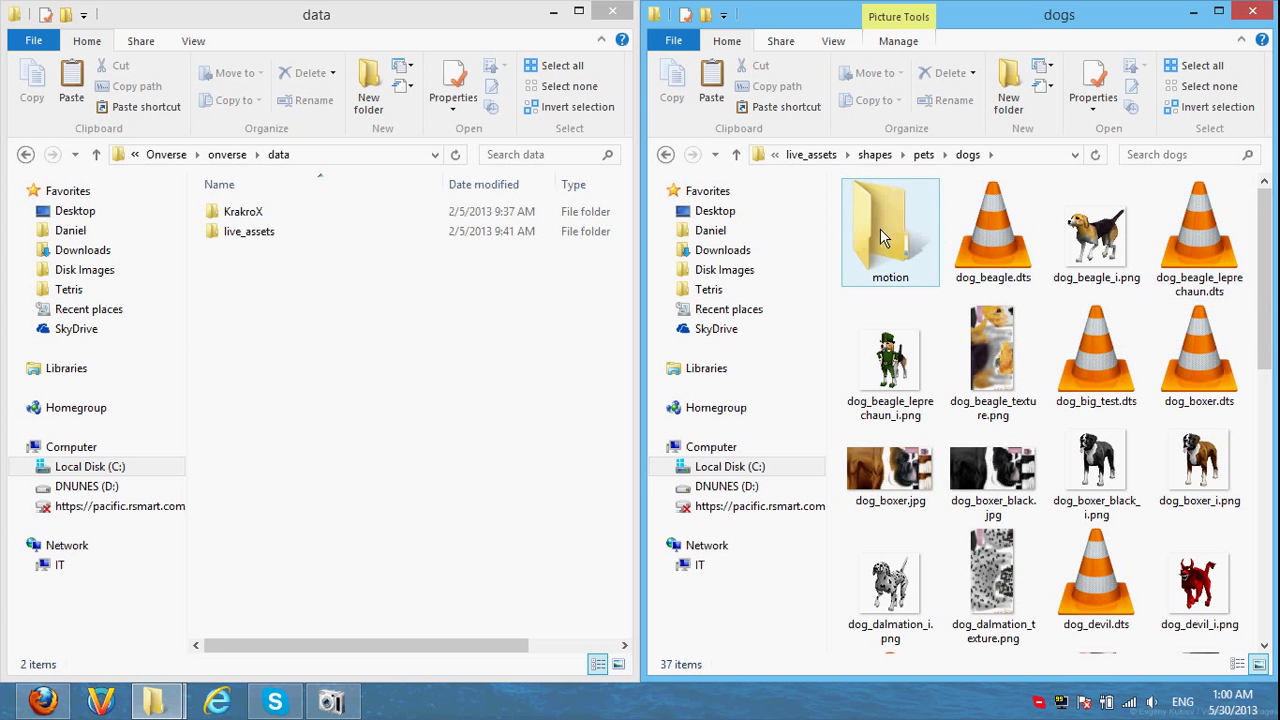
Open live_assets\shapes\pets\dogs on the left and select dog_beagle_leprechaun.dts
{"action": "double_click", "coordinate": [500, 233]}
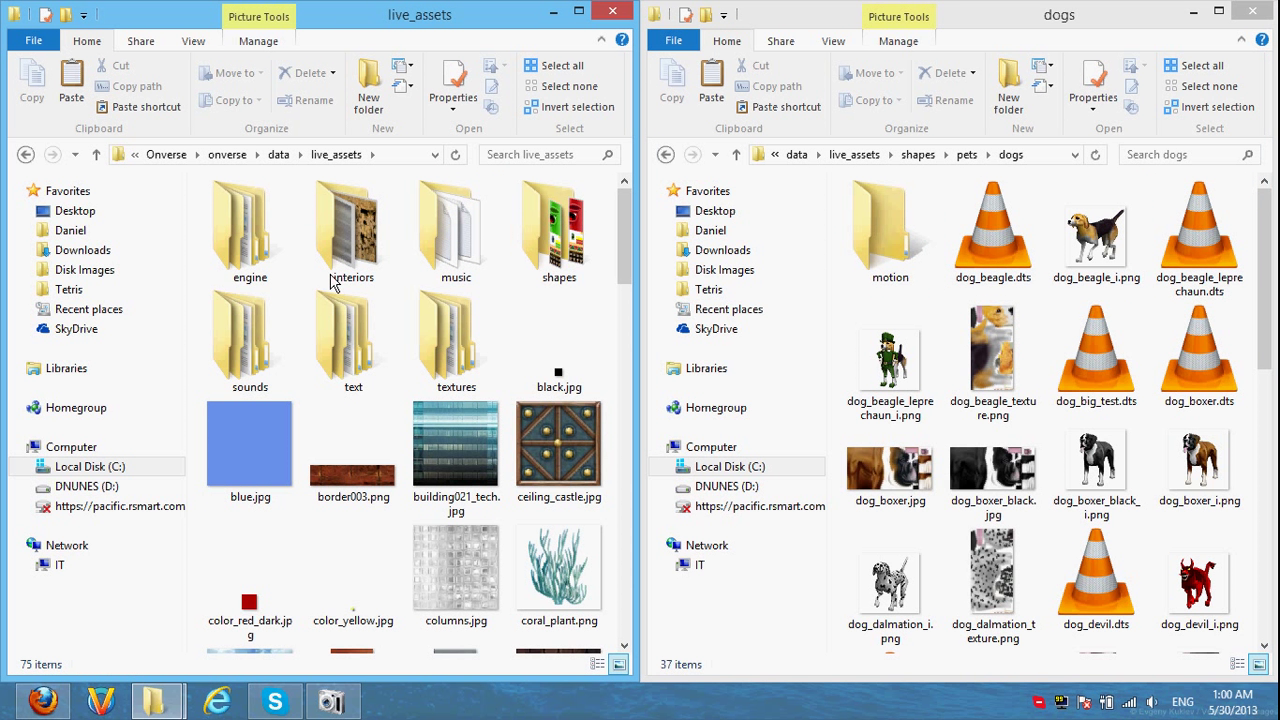
{"action": "double_click", "coordinate": [535, 230]}
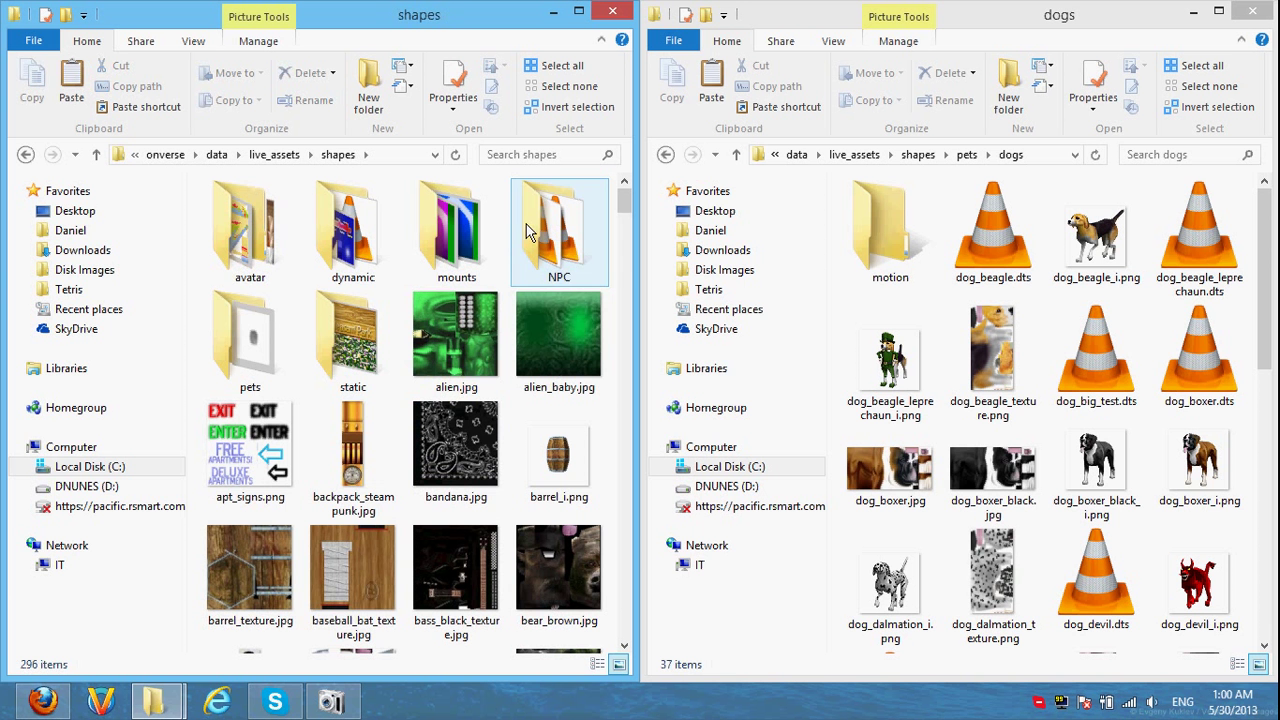
{"action": "double_click", "coordinate": [275, 355]}
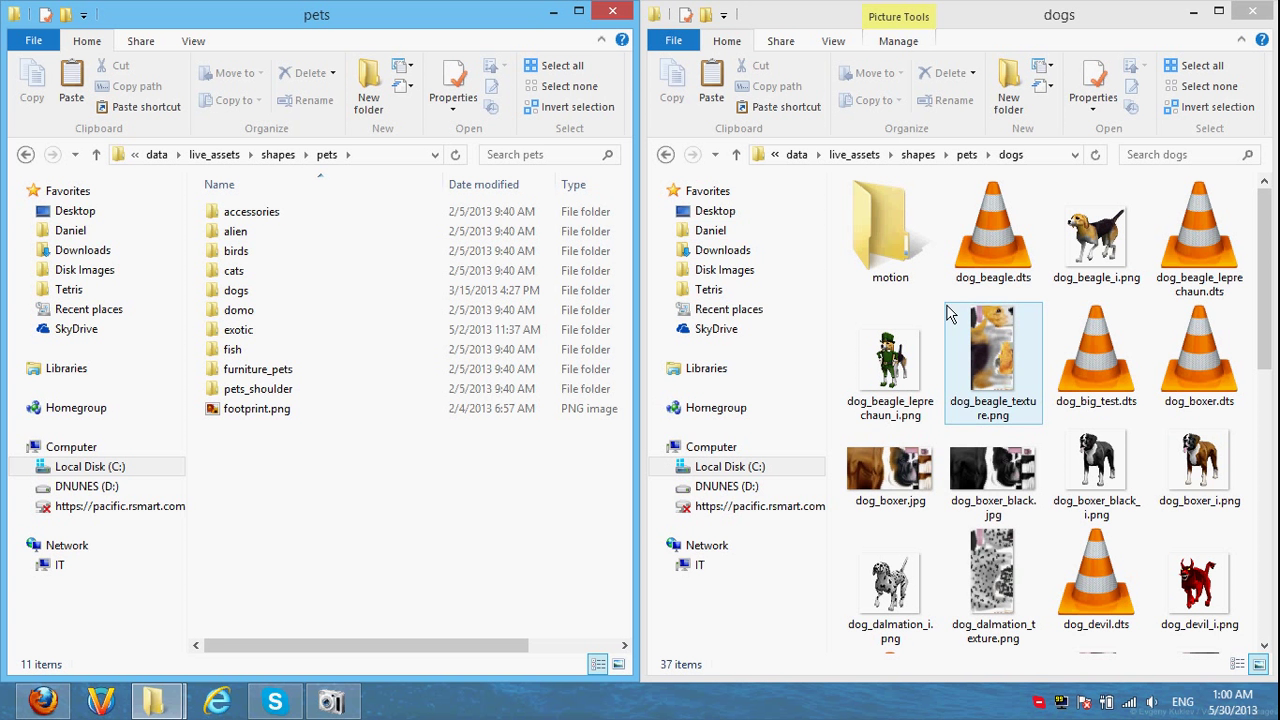
{"action": "double_click", "coordinate": [314, 290]}
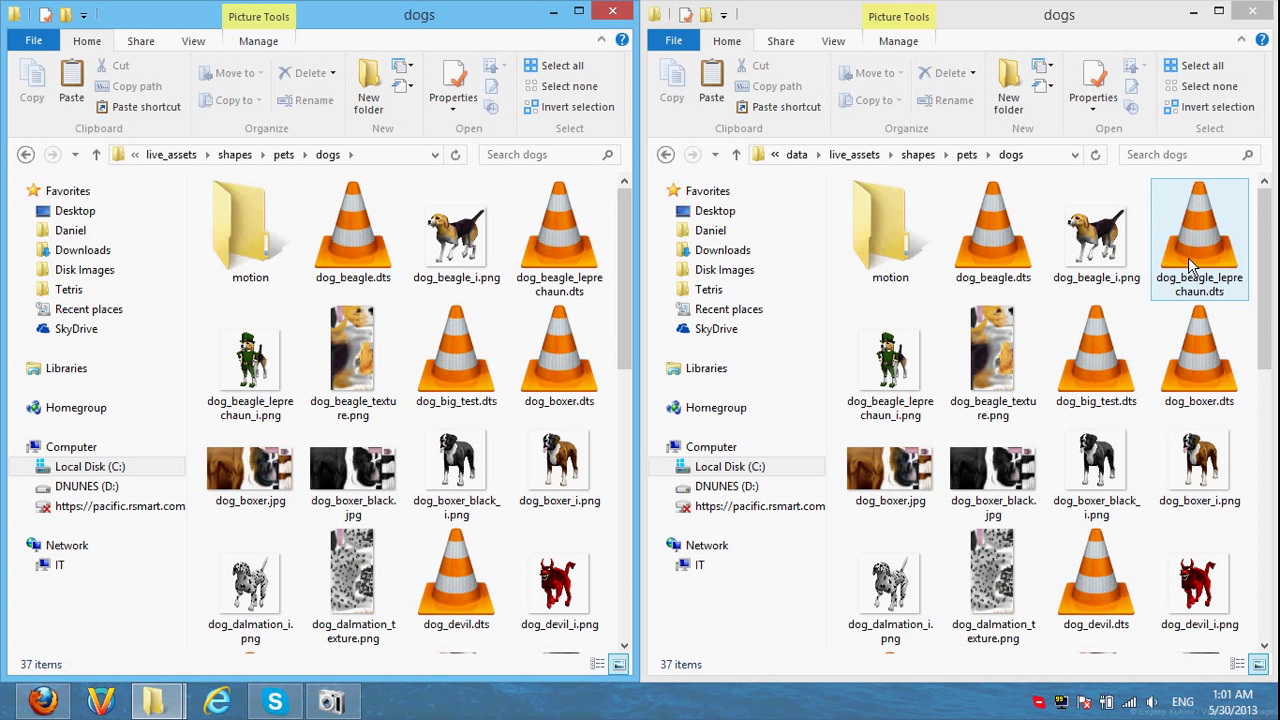
{"action": "left_click", "coordinate": [567, 270]}
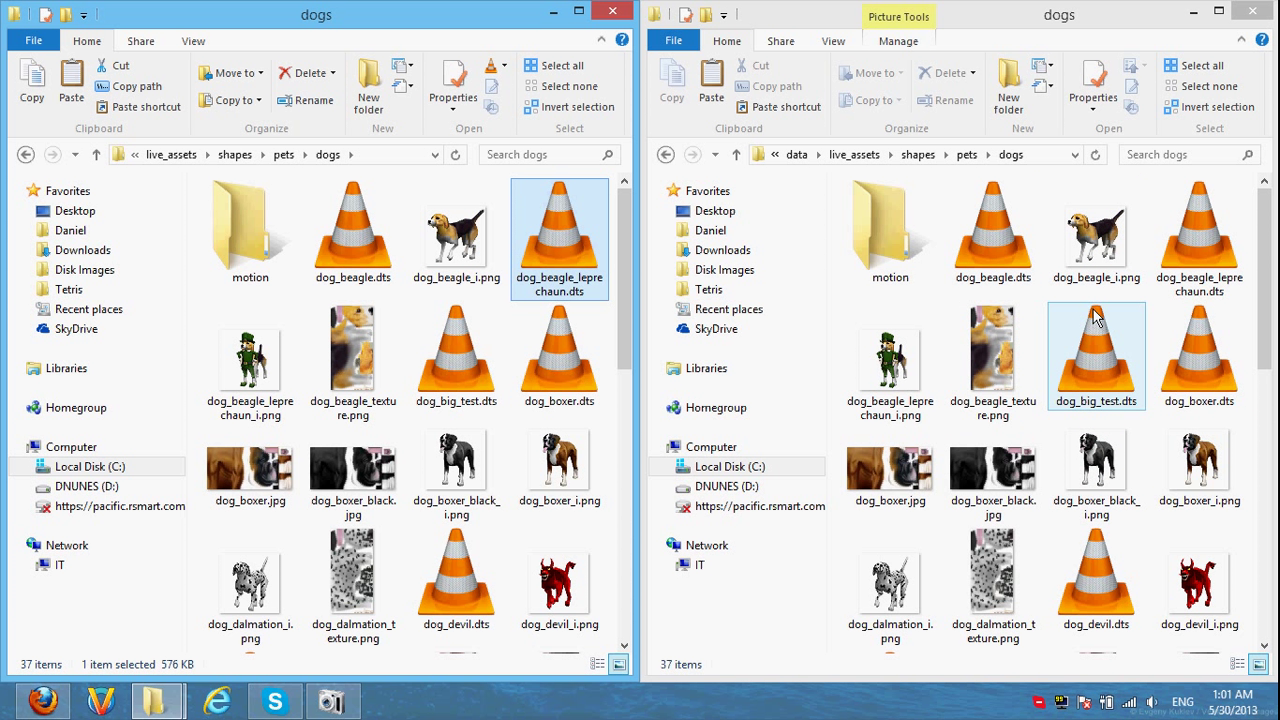
{"action": "left_click", "coordinate": [998, 328]}
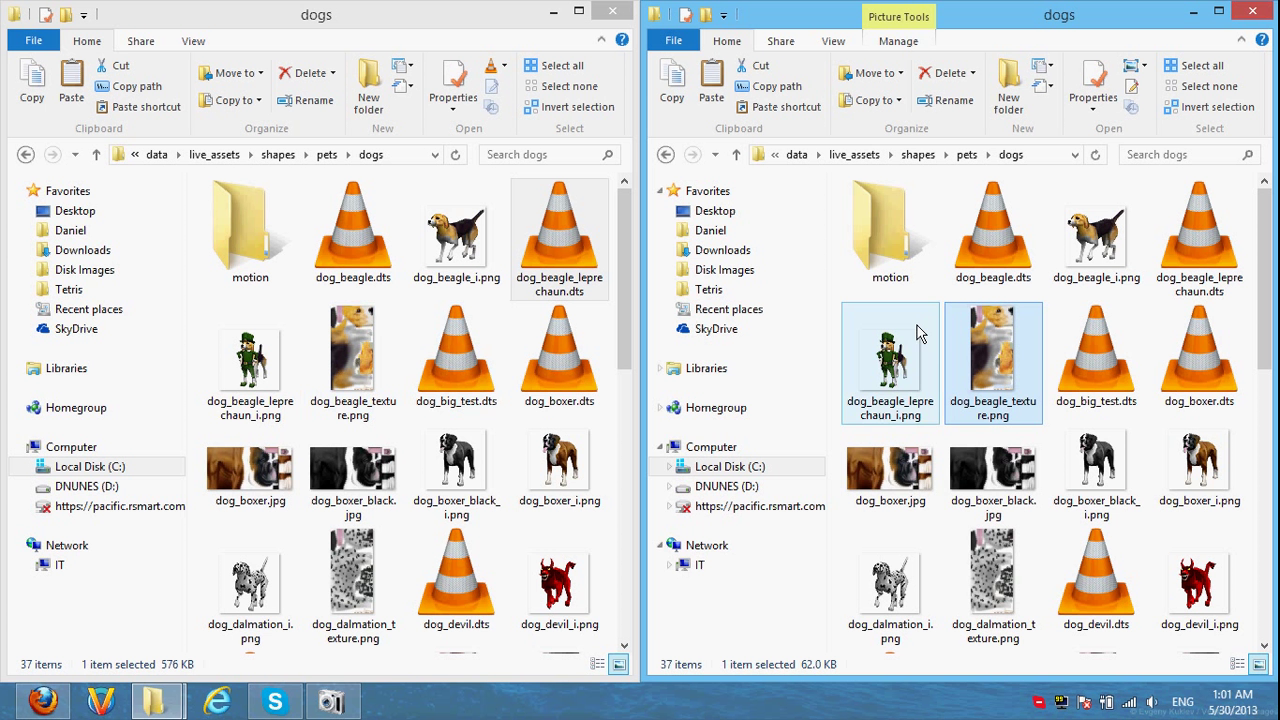
{"action": "mouse_move", "coordinate": [996, 348]}
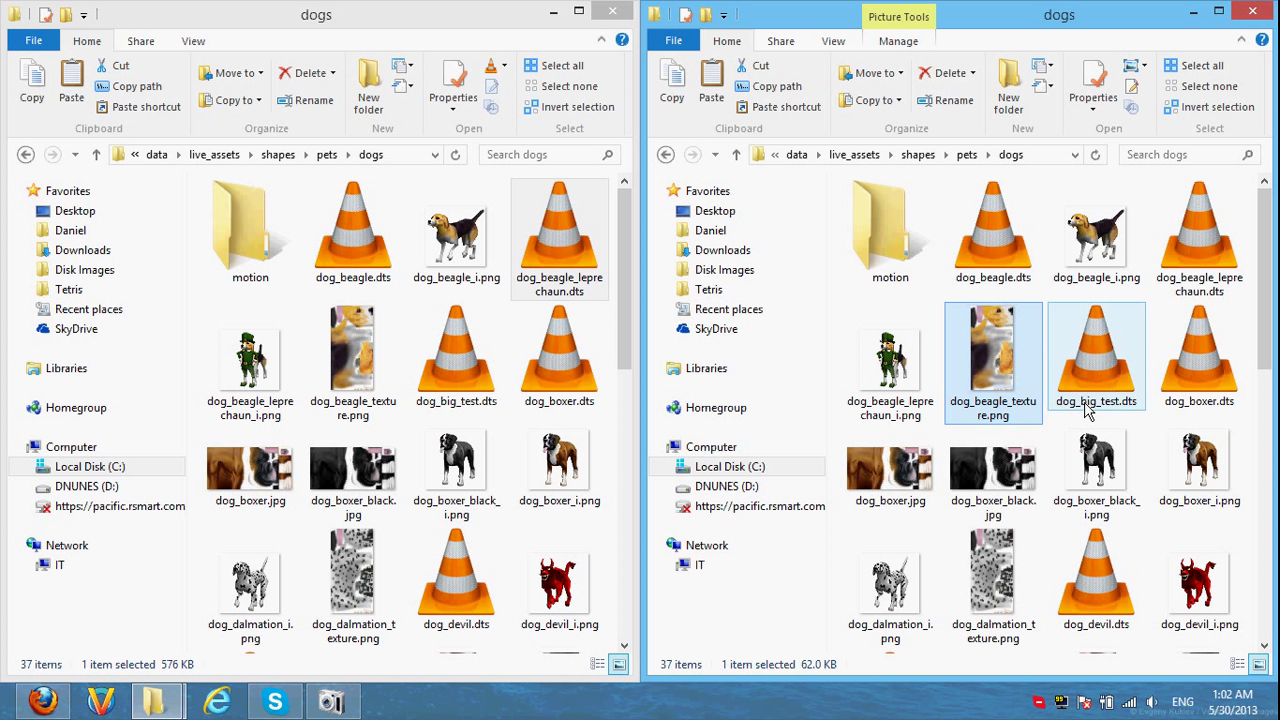
{"action": "mouse_move", "coordinate": [1088, 412]}
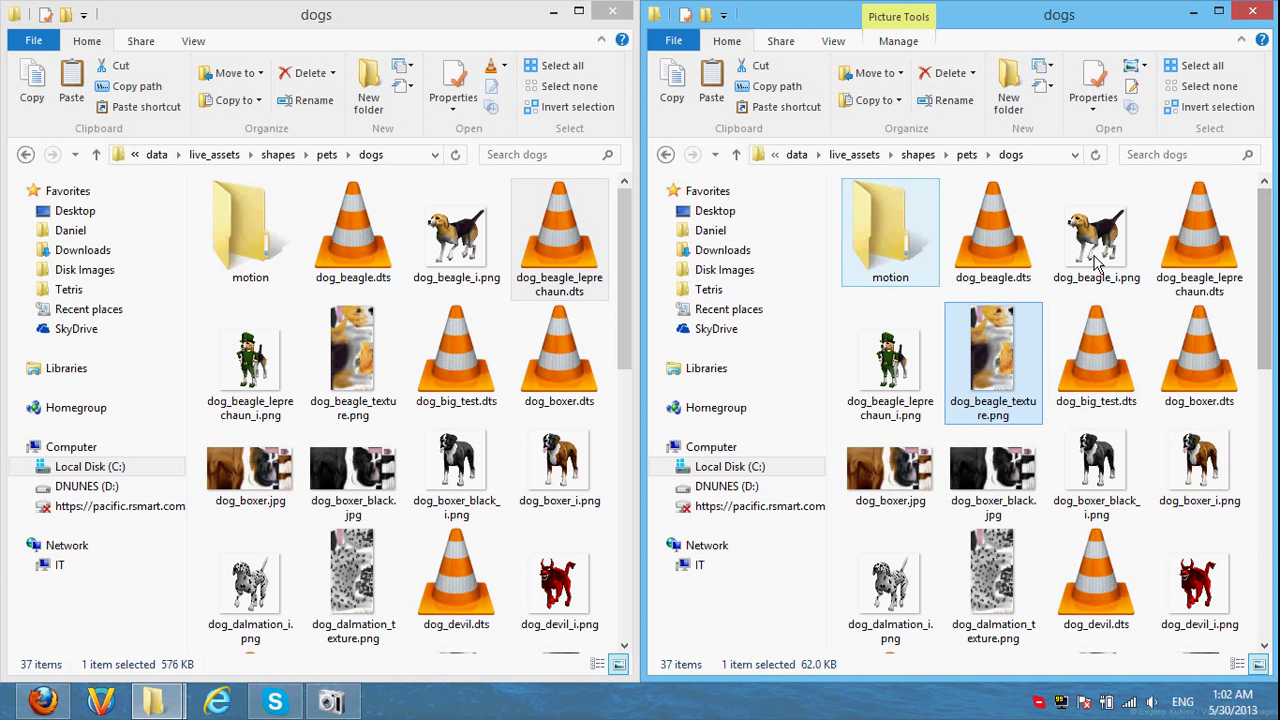
{"action": "mouse_move", "coordinate": [1022, 409]}
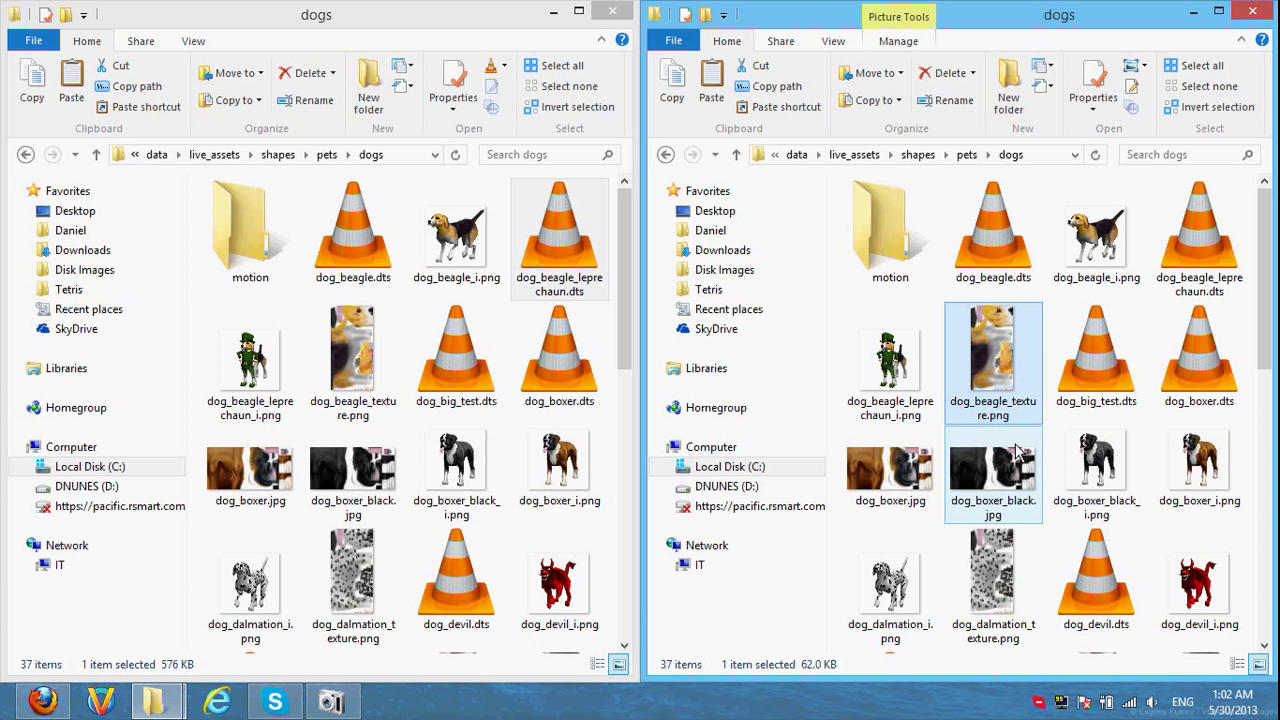
{"action": "mouse_move", "coordinate": [1016, 452]}
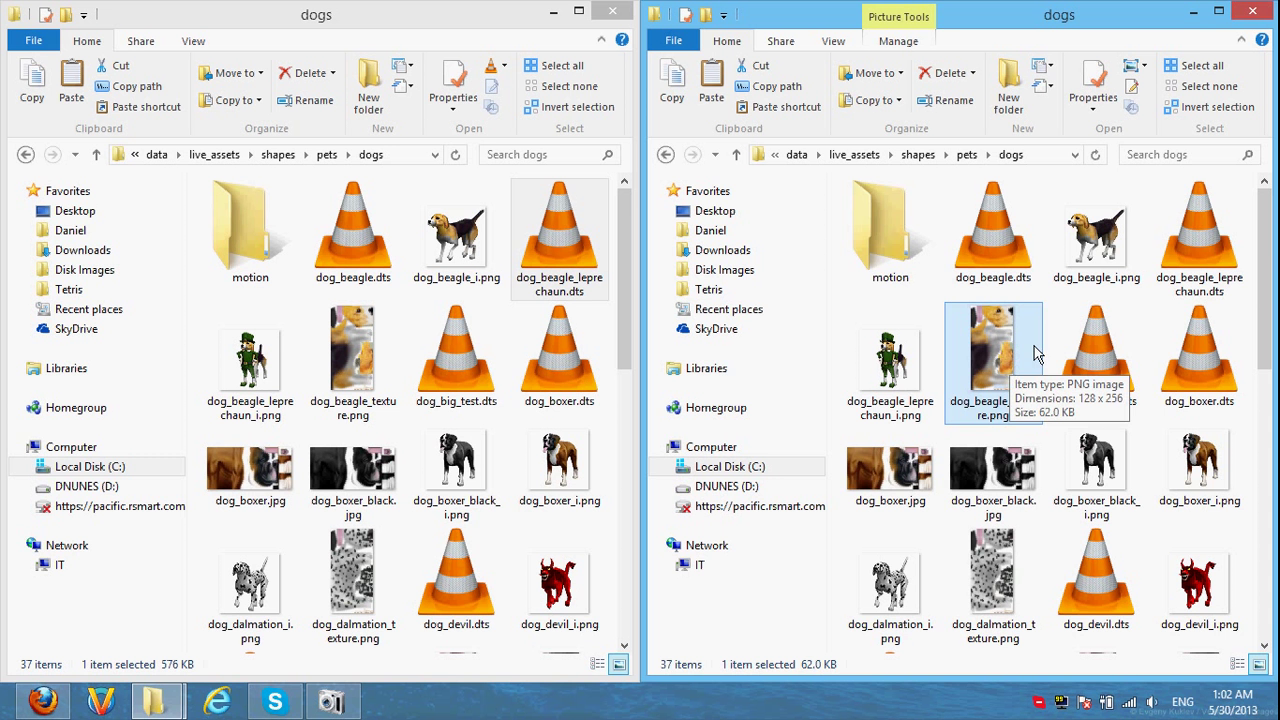
{"action": "left_click", "coordinate": [797, 155]}
Go up to Roaming\onverse\onverse and right-click the inner onverse folder
{"action": "left_click", "coordinate": [866, 155]}
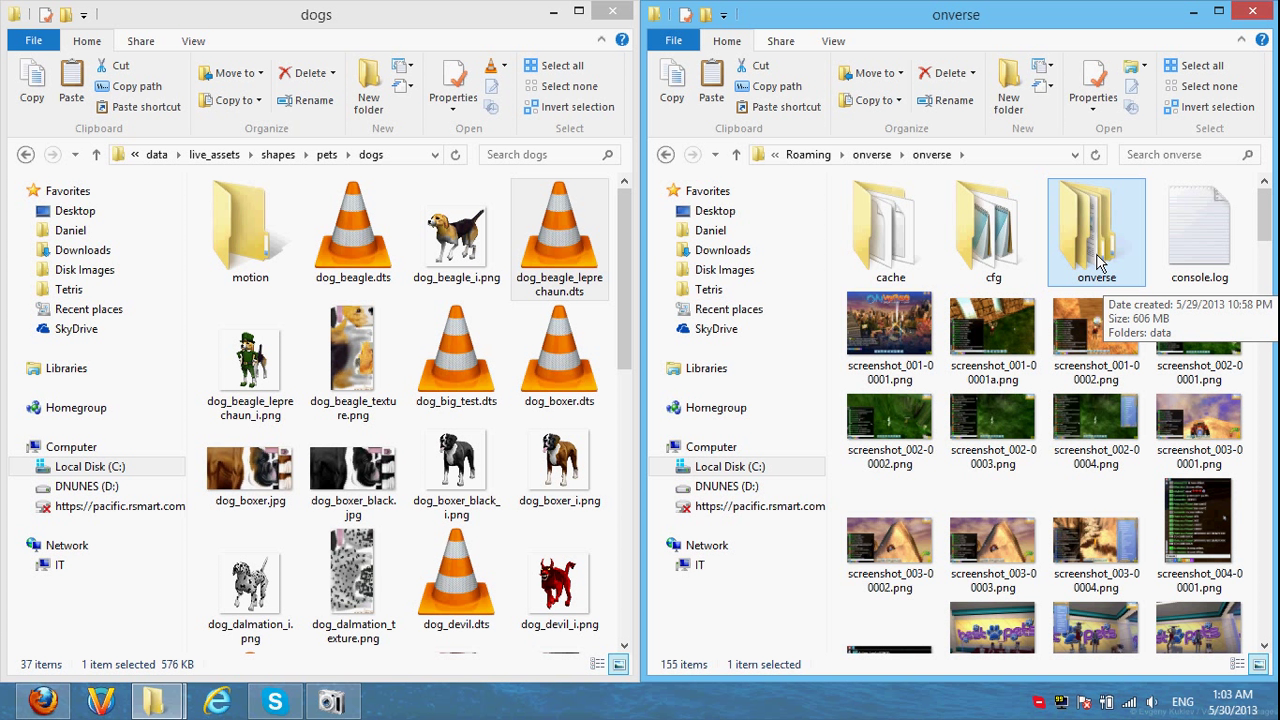
{"action": "right_click", "coordinate": [1098, 228]}
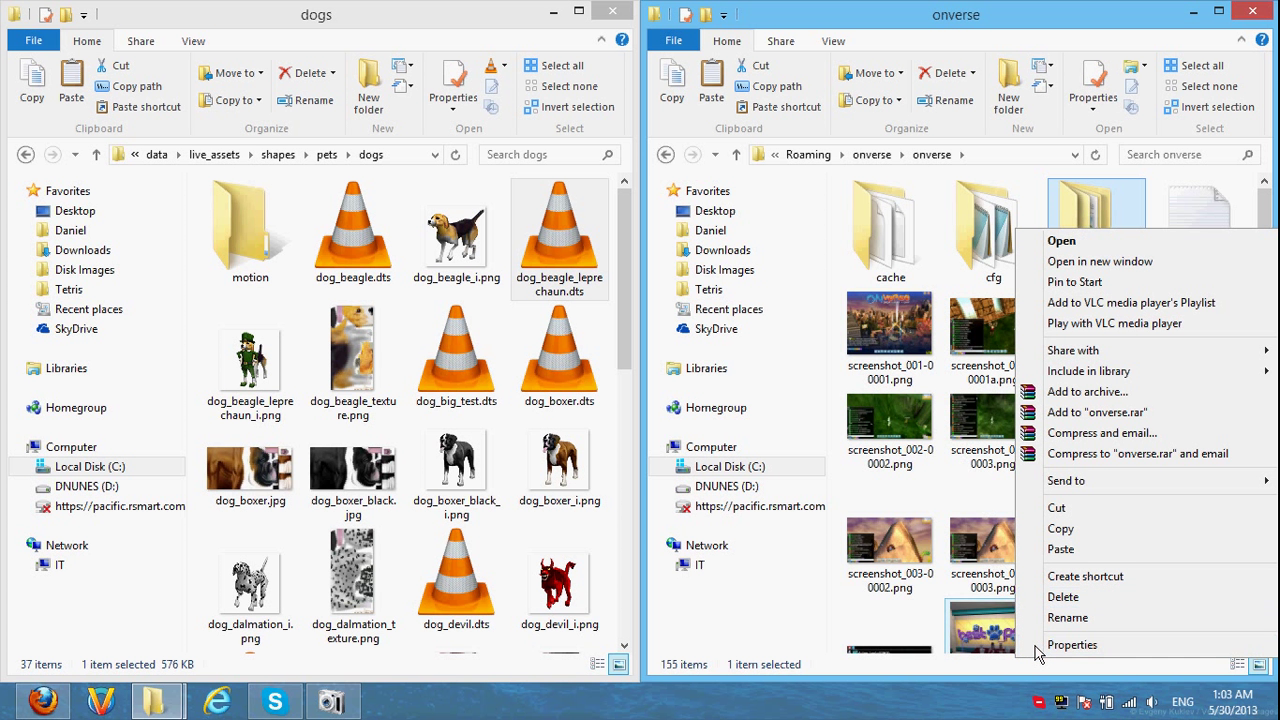
Set the onverse folder Read-only, applying it to all subfolders and files
{"action": "left_click", "coordinate": [1060, 645]}
{"action": "left_click", "coordinate": [1029, 517]}
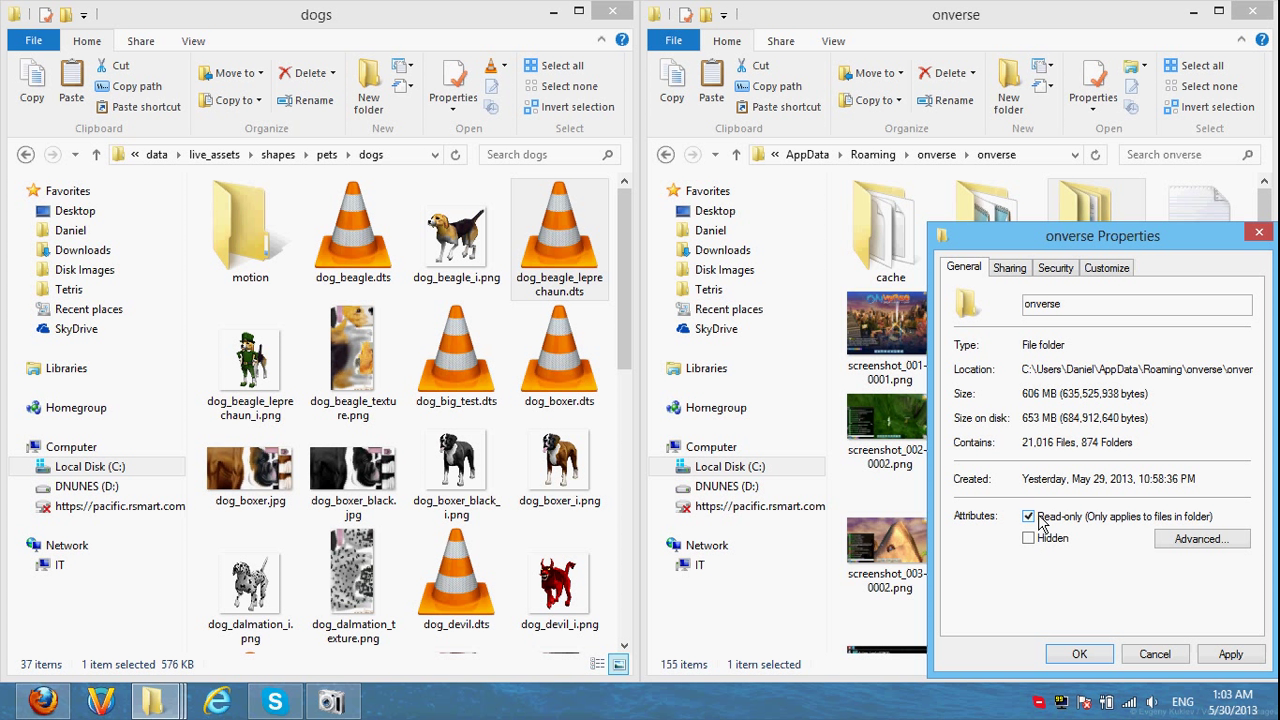
{"action": "left_click", "coordinate": [1058, 662]}
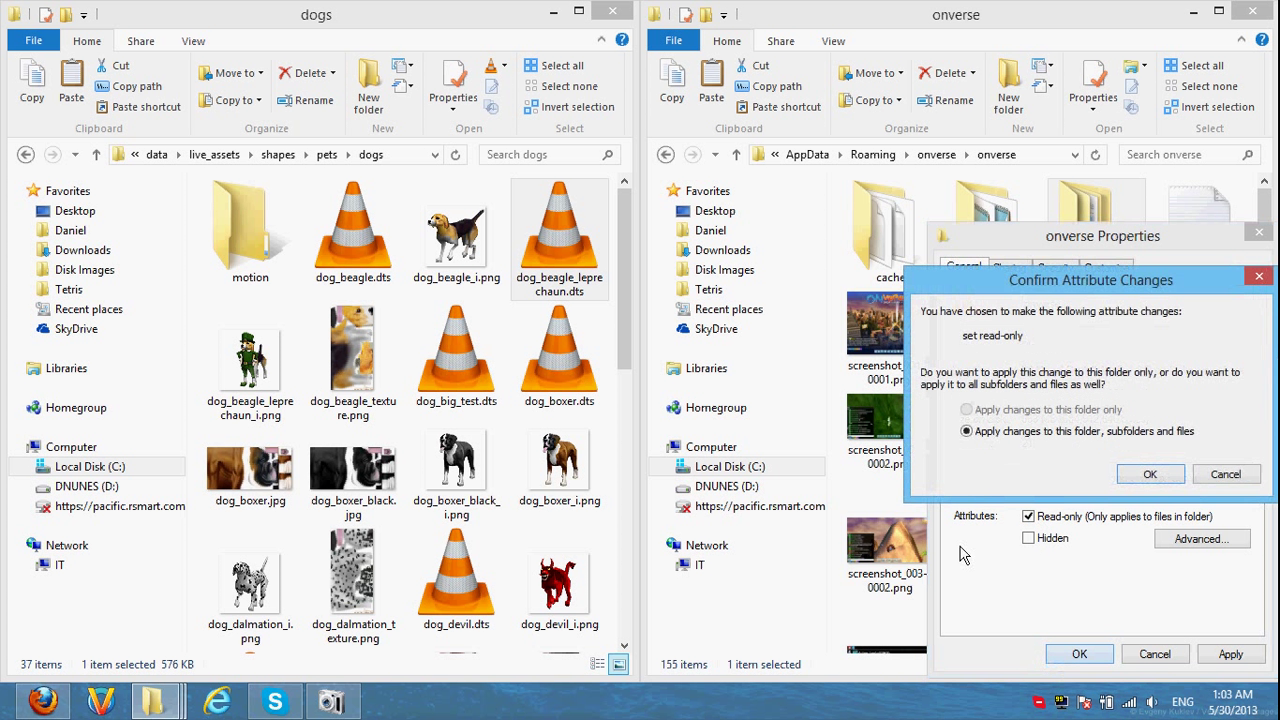
{"action": "left_click", "coordinate": [1150, 476]}
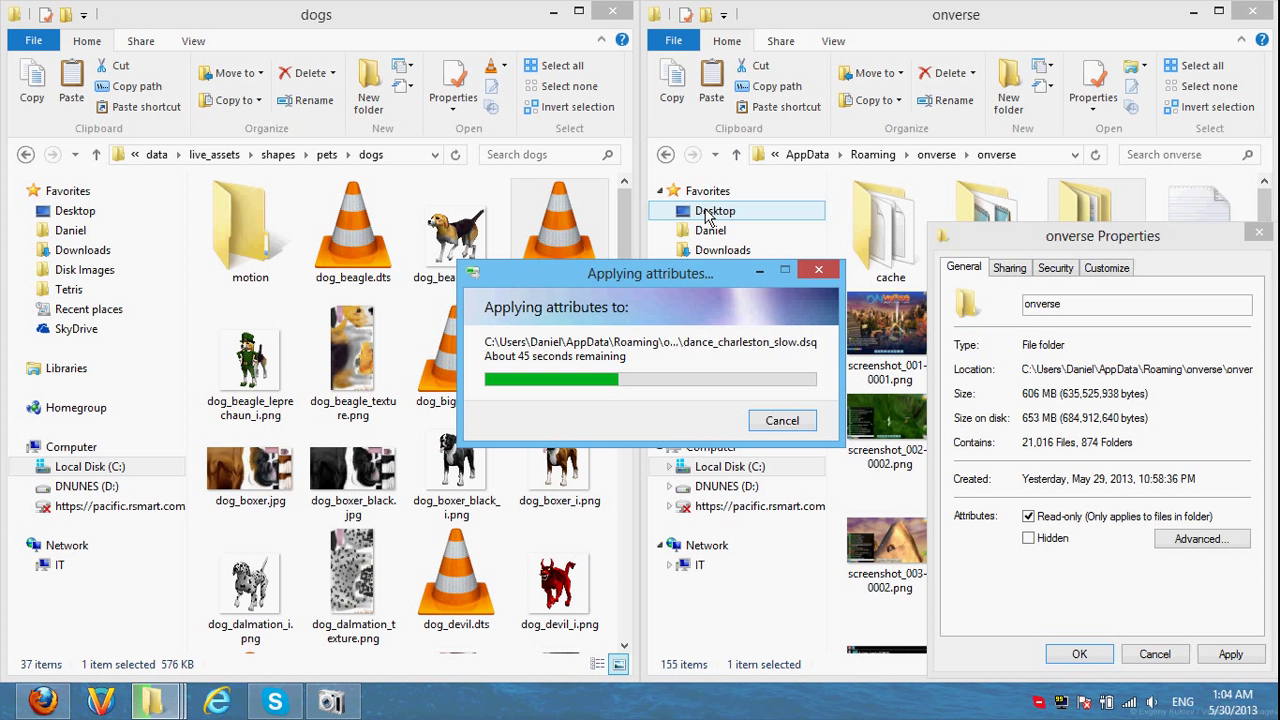
Try renaming dog_beagle.dts to dog_beagle1.dts, cancel the denial, then select dog_beagle_texture.png
{"action": "left_click", "coordinate": [375, 285]}
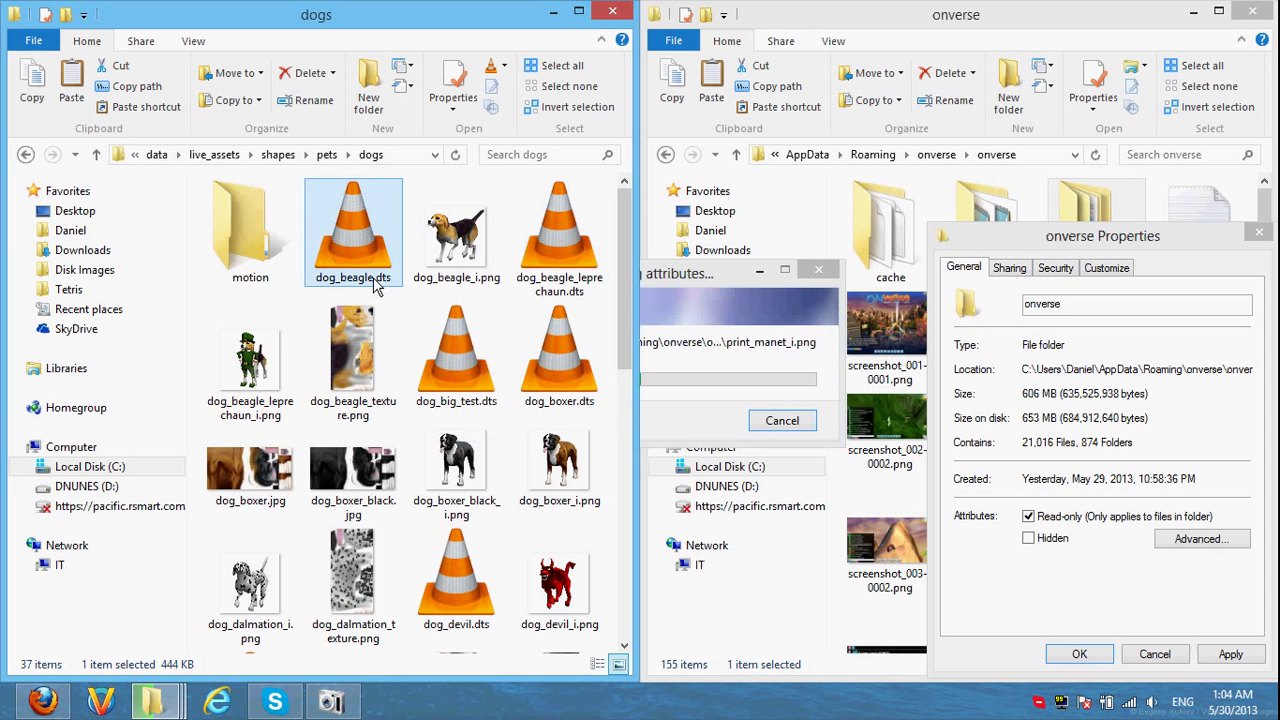
{"action": "left_click", "coordinate": [372, 285]}
{"action": "key", "text": "Right"}
{"action": "type", "text": "1"}
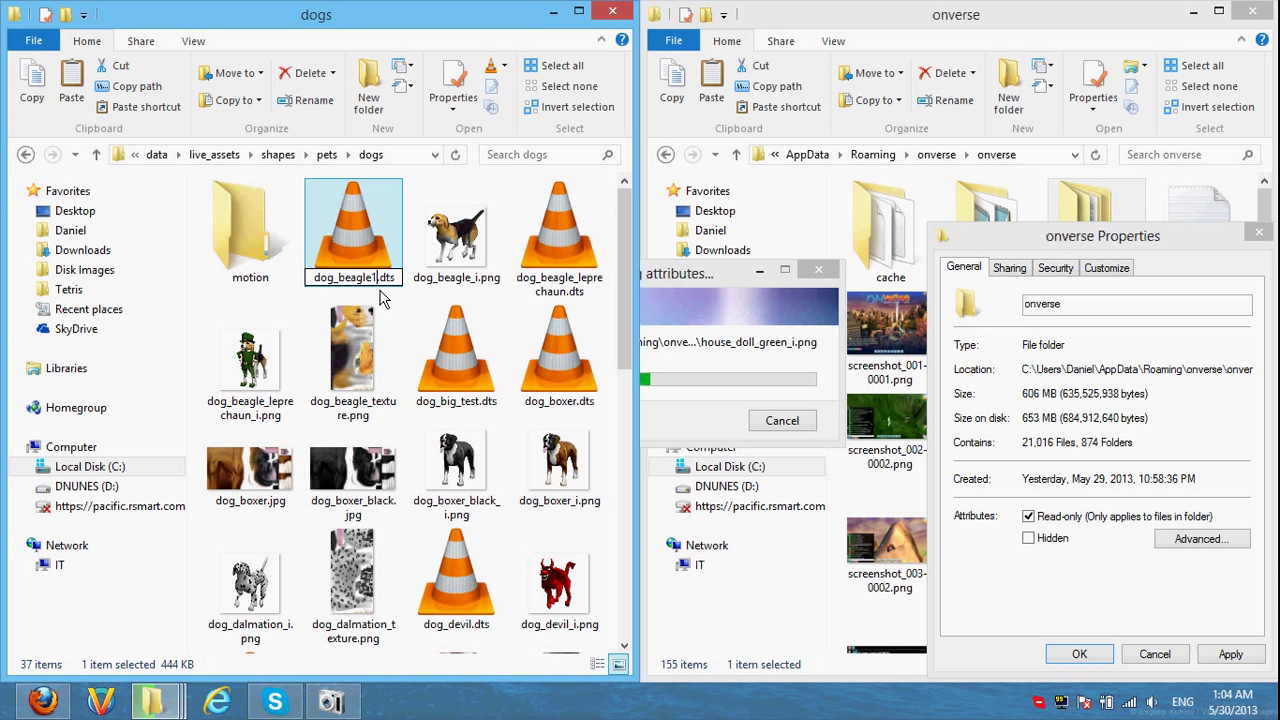
{"action": "key", "text": "Return"}
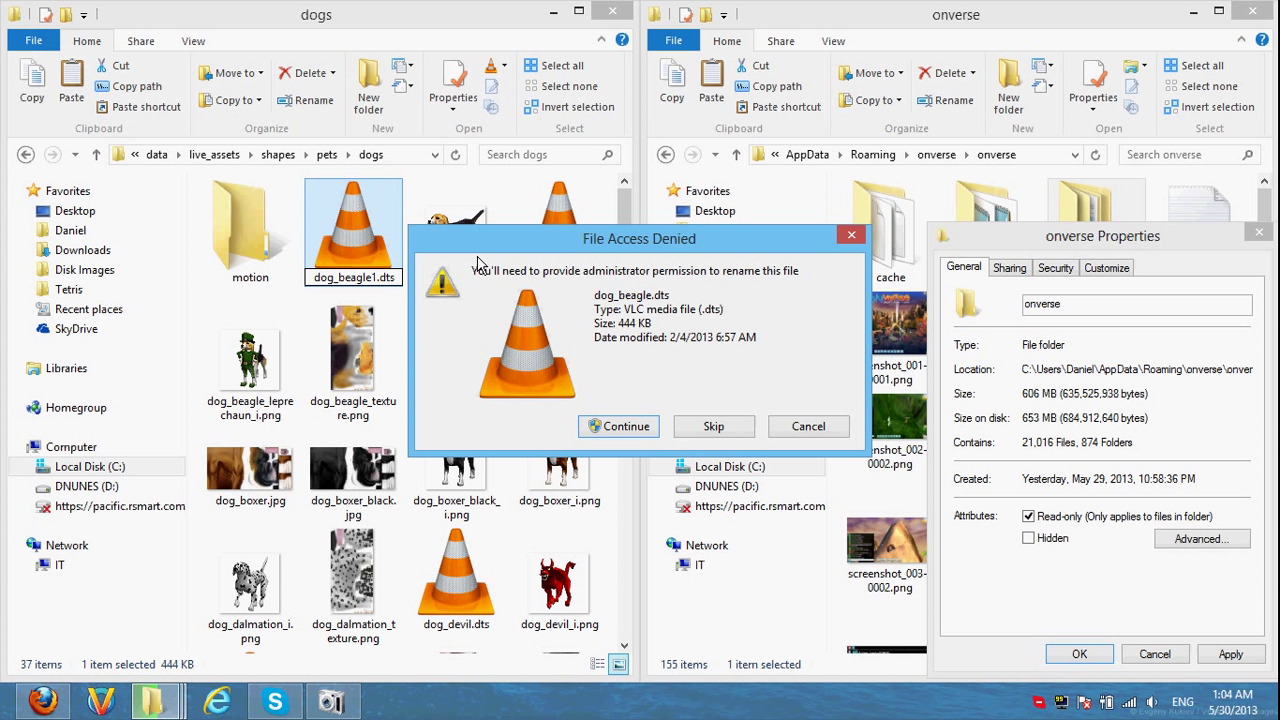
{"action": "left_click", "coordinate": [787, 424]}
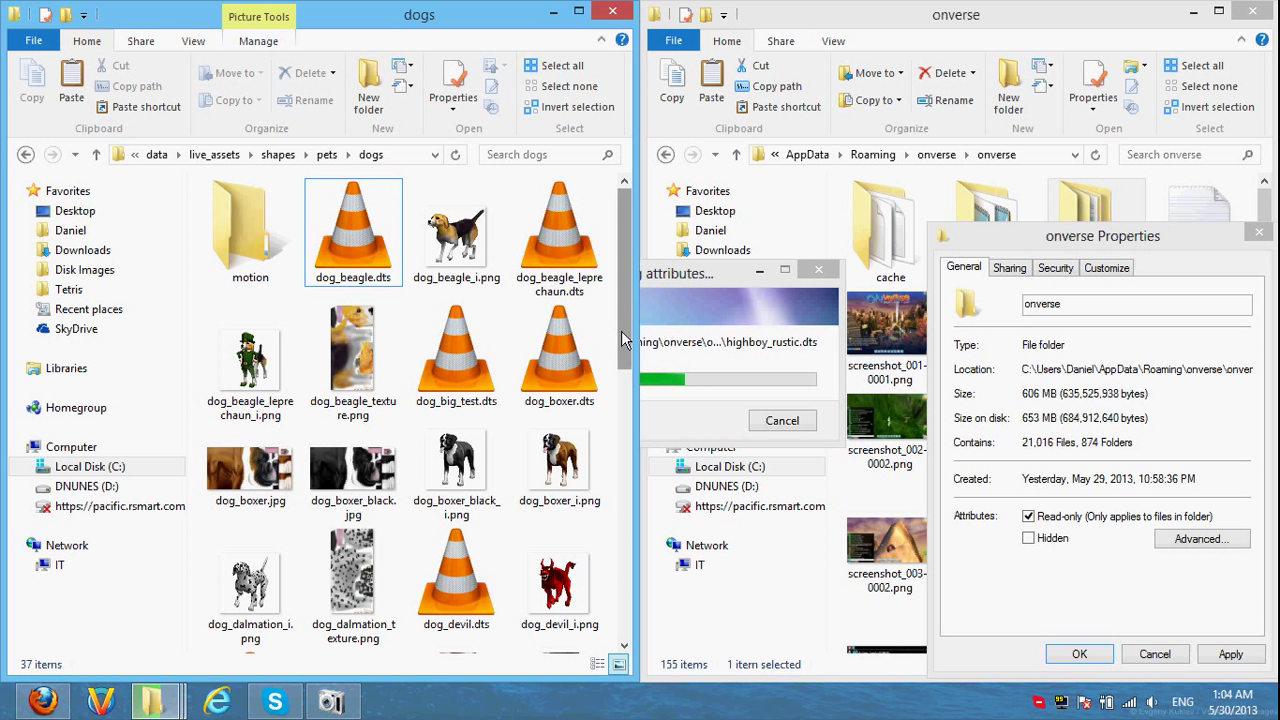
{"action": "left_click", "coordinate": [375, 410]}
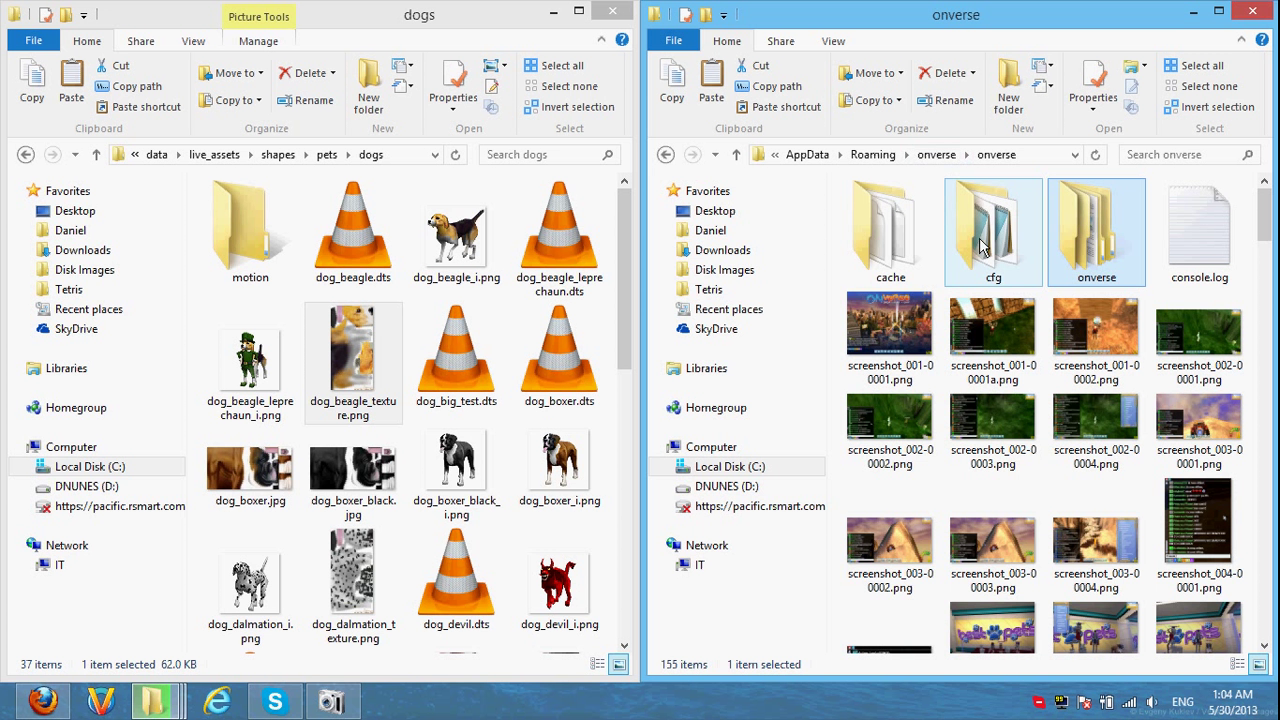
{"action": "mouse_move", "coordinate": [1100, 252]}
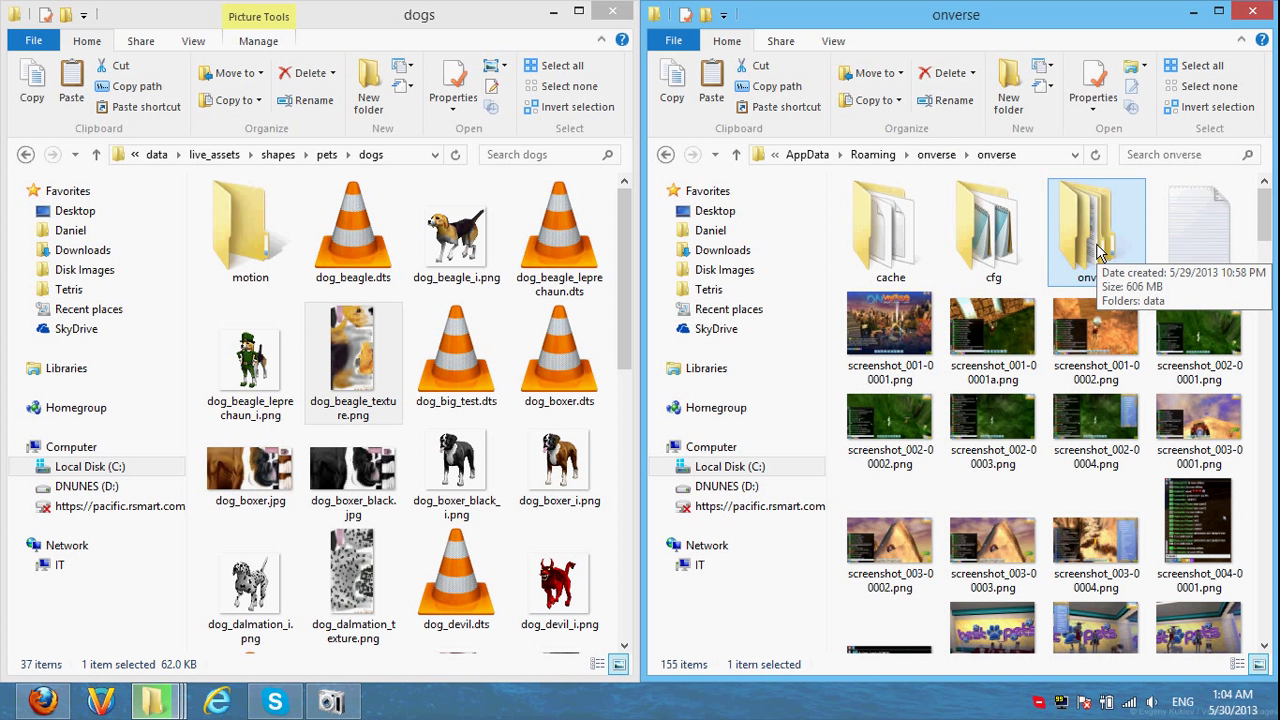